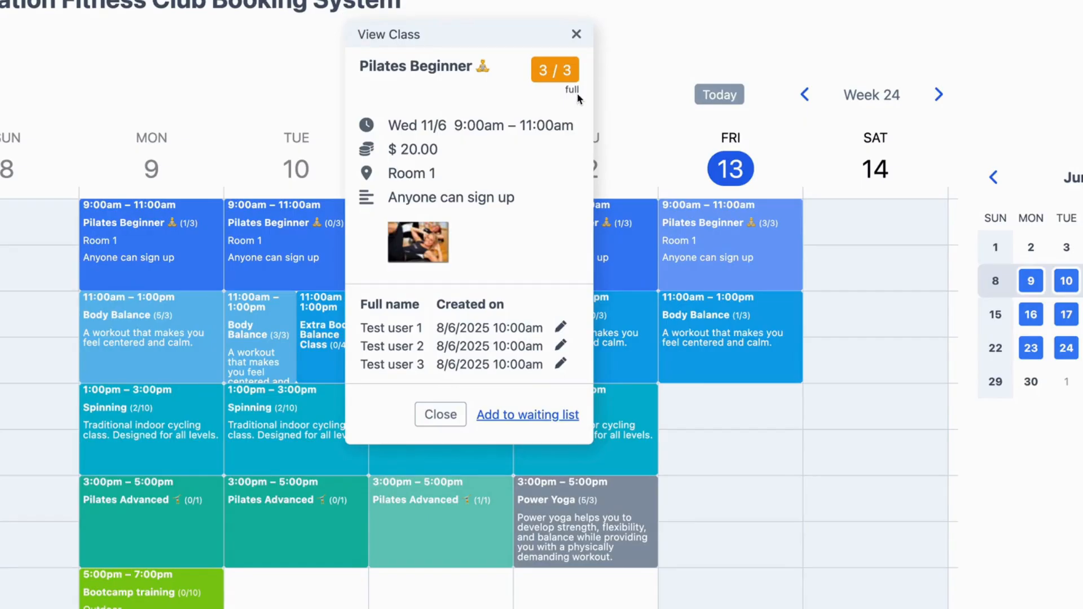
Add a person to the waiting list of the full Pilates Beginner class by entering their full name and creating the reservation.
{"action": "left_click", "coordinate": [512, 412]}
{"action": "left_click", "coordinate": [428, 231]}
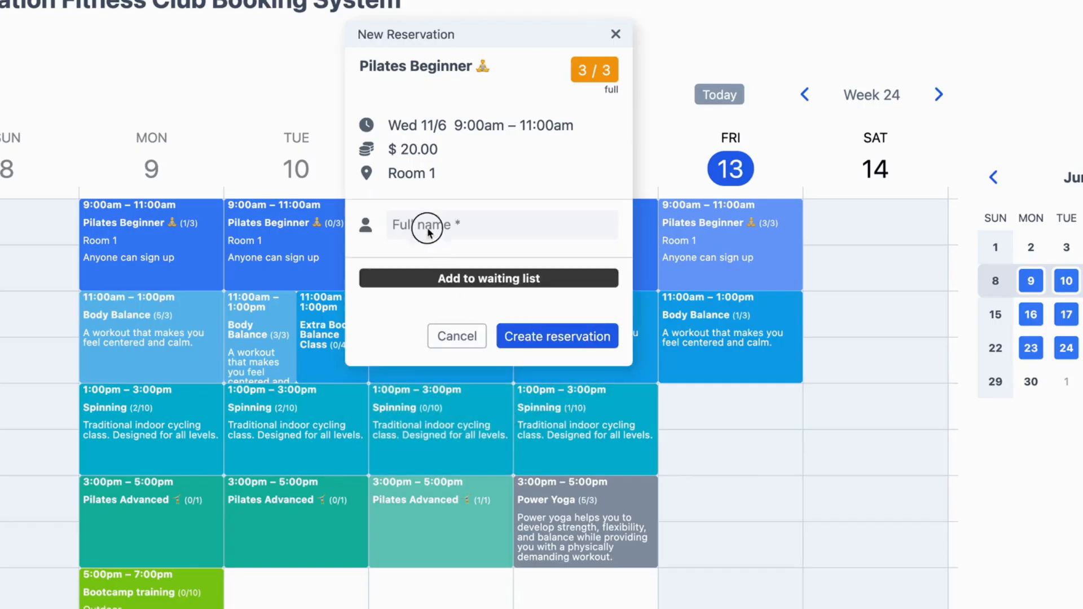
{"action": "type", "text": "Susan"}
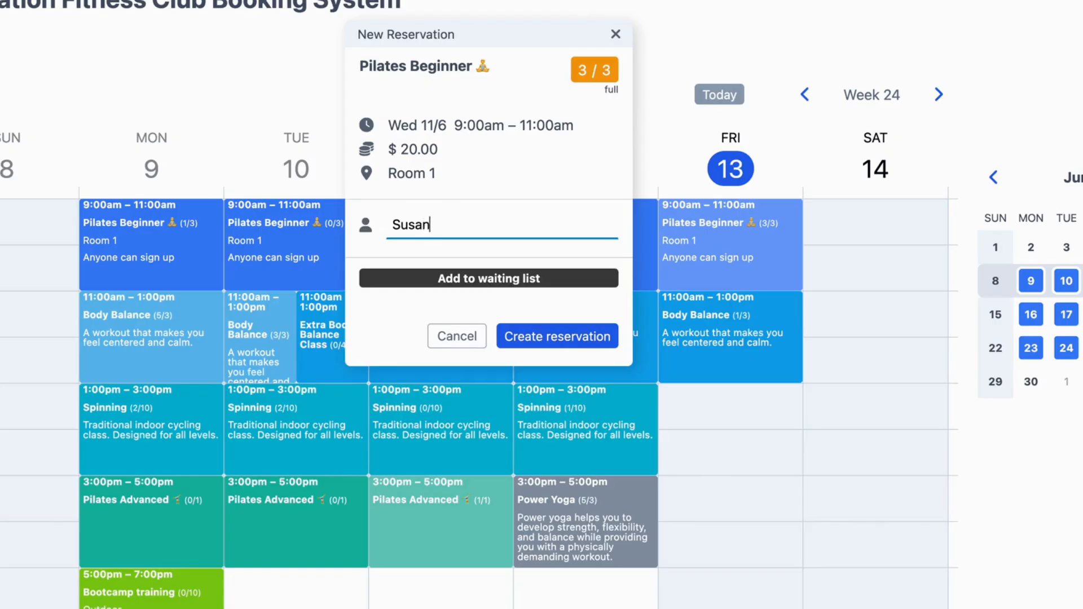
{"action": "type", "text": " Smith"}
{"action": "left_click", "coordinate": [558, 336]}
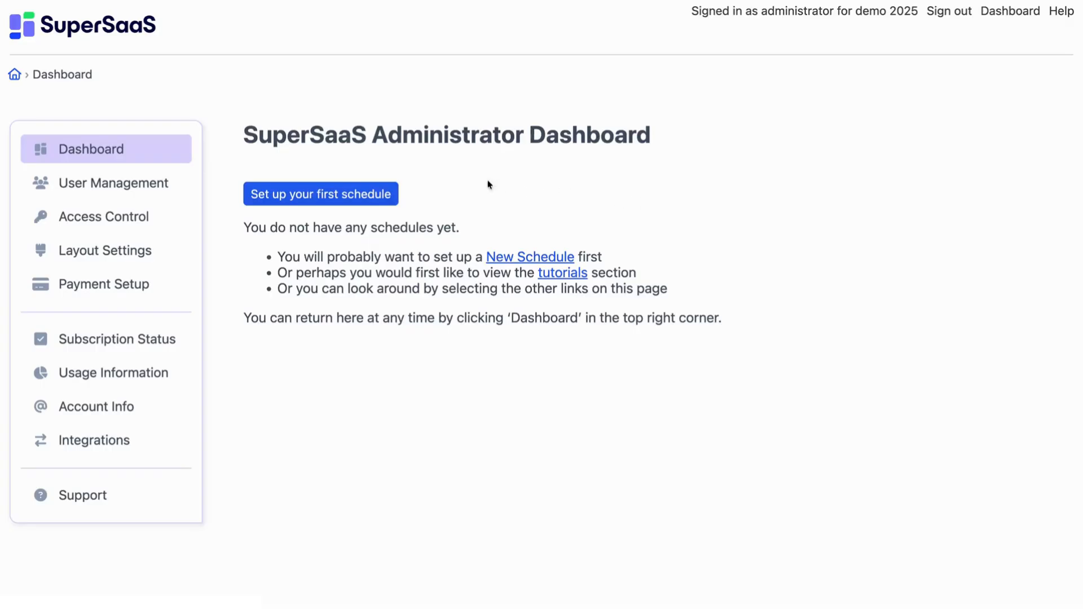
Start setting up a new schedule and choose the Group events schedule type.
{"action": "left_click", "coordinate": [333, 207]}
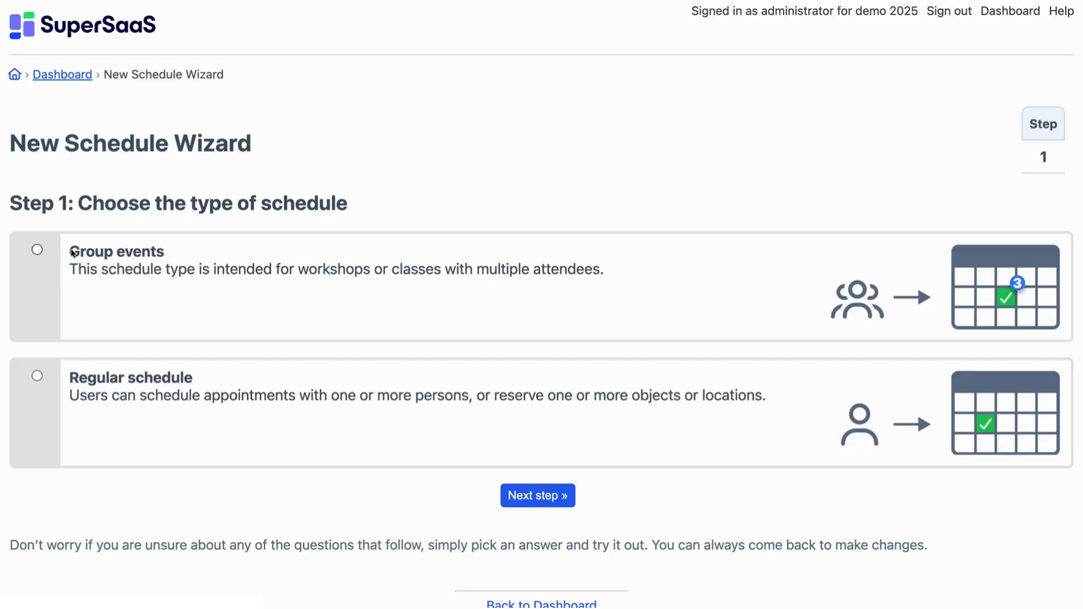
{"action": "left_click", "coordinate": [36, 250]}
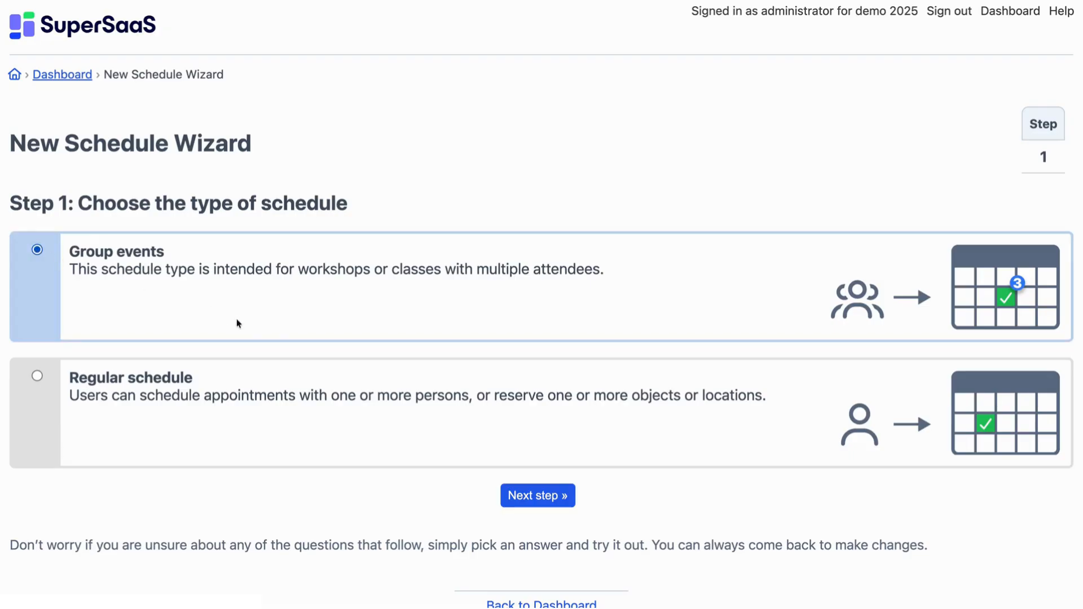
{"action": "left_click", "coordinate": [570, 503]}
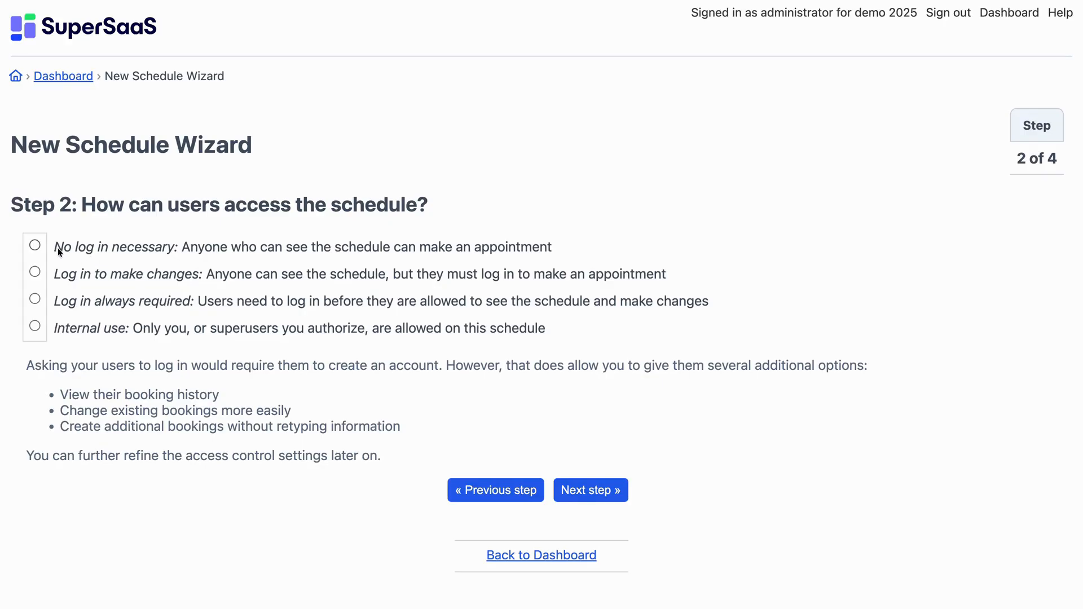
Allow booking with no login necessary and name the schedule Fitness class.
{"action": "left_click", "coordinate": [35, 245]}
{"action": "left_click", "coordinate": [617, 494]}
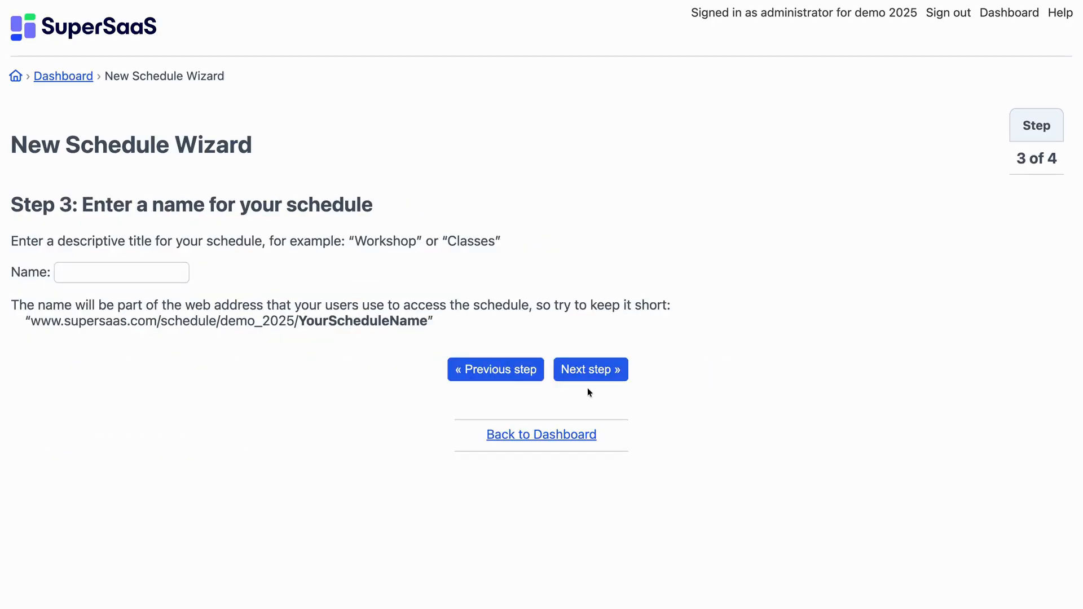
{"action": "left_click", "coordinate": [133, 273]}
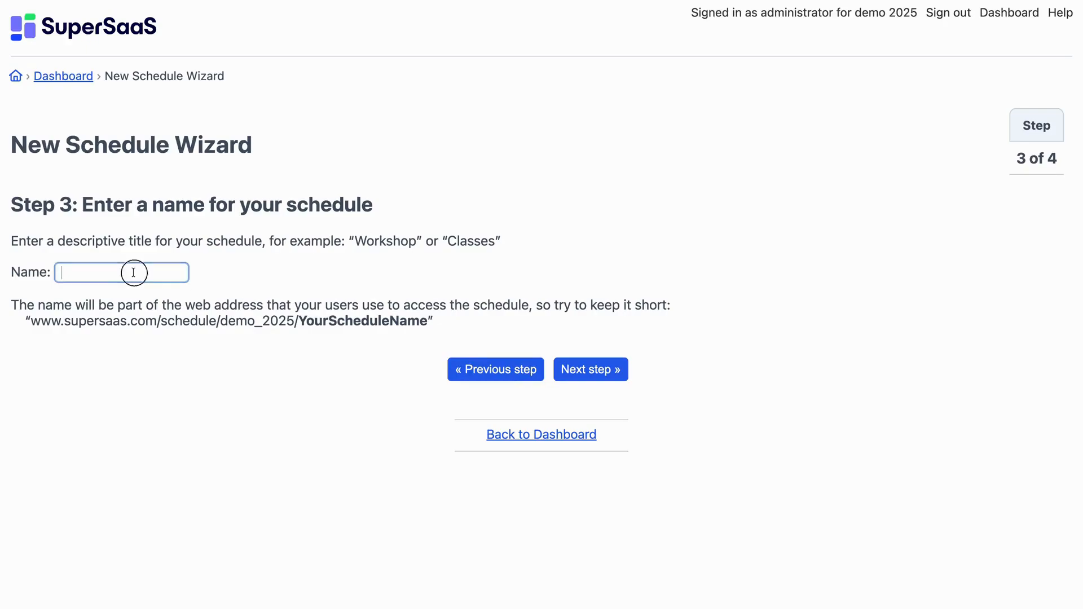
{"action": "type", "text": "Fit"}
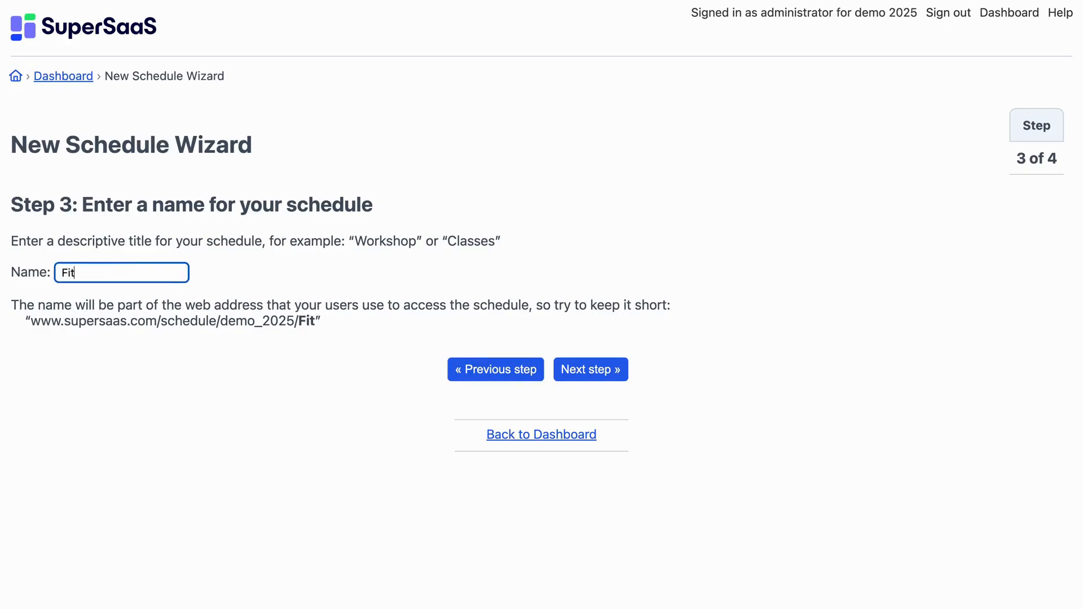
{"action": "type", "text": "ness class"}
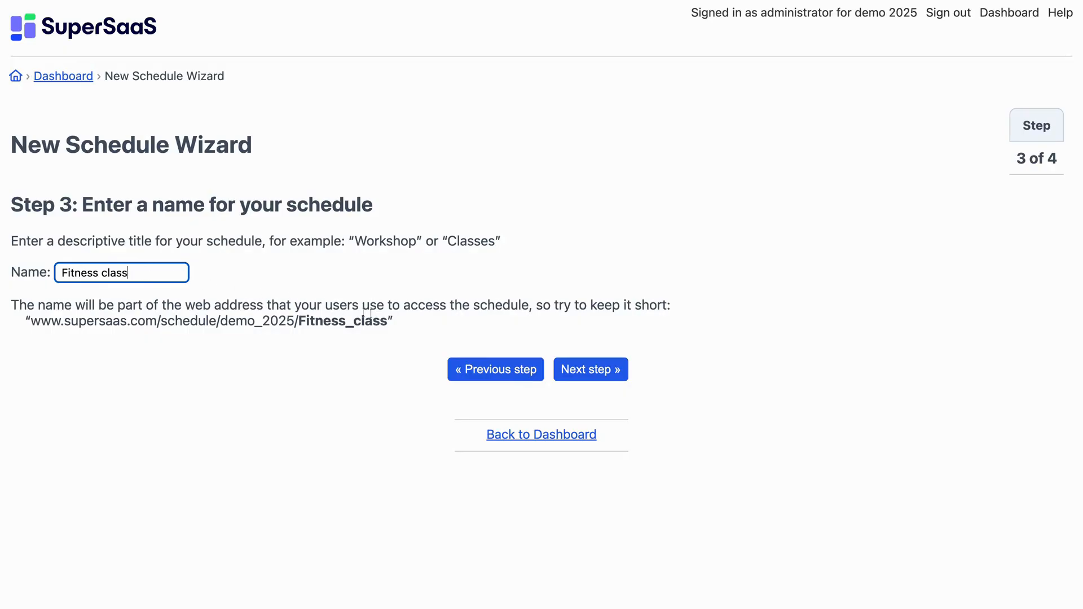
{"action": "left_click", "coordinate": [621, 379]}
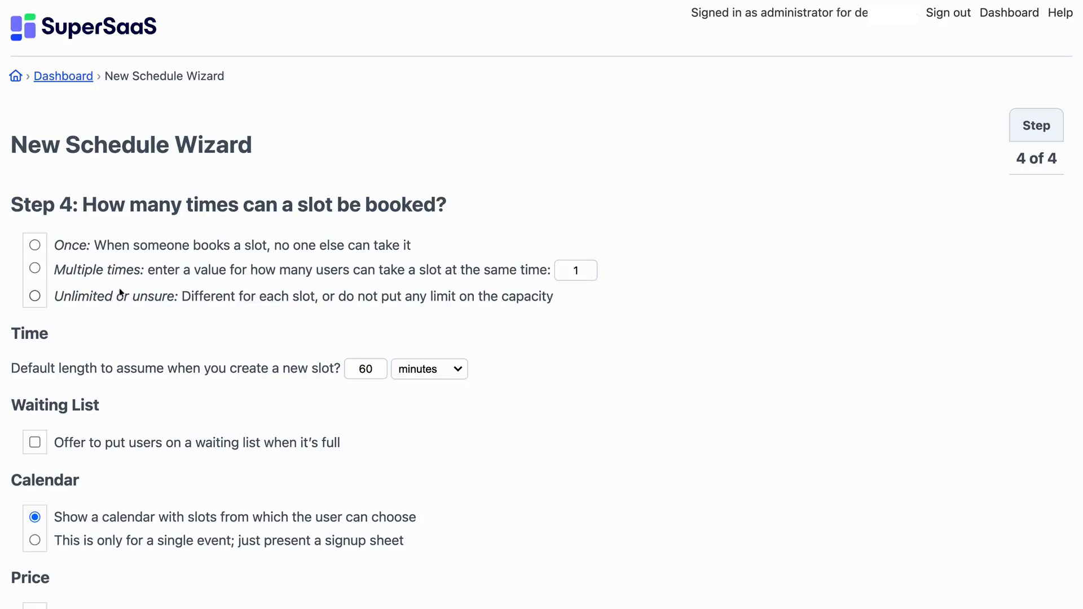
Let each slot be booked 3 times, offer a waiting list when full, and finish the wizard.
{"action": "left_click", "coordinate": [35, 269]}
{"action": "double_click", "coordinate": [581, 263]}
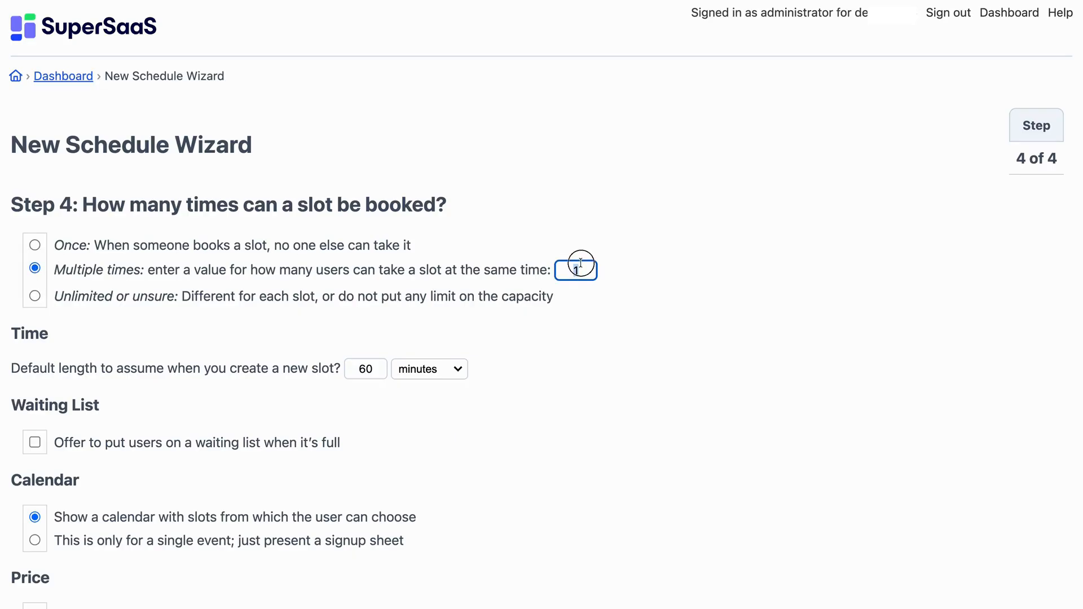
{"action": "type", "text": "3"}
{"action": "left_click", "coordinate": [32, 446]}
{"action": "scroll", "coordinate": [32, 446], "scroll_direction": "down", "scroll_amount": 3}
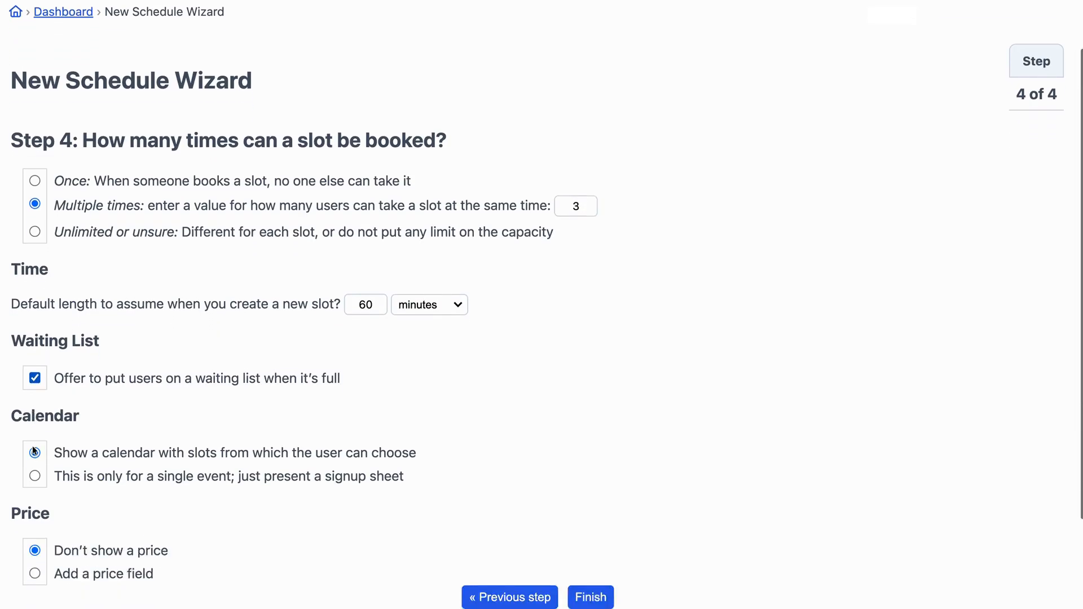
{"action": "scroll", "coordinate": [32, 445], "scroll_direction": "down", "scroll_amount": 1}
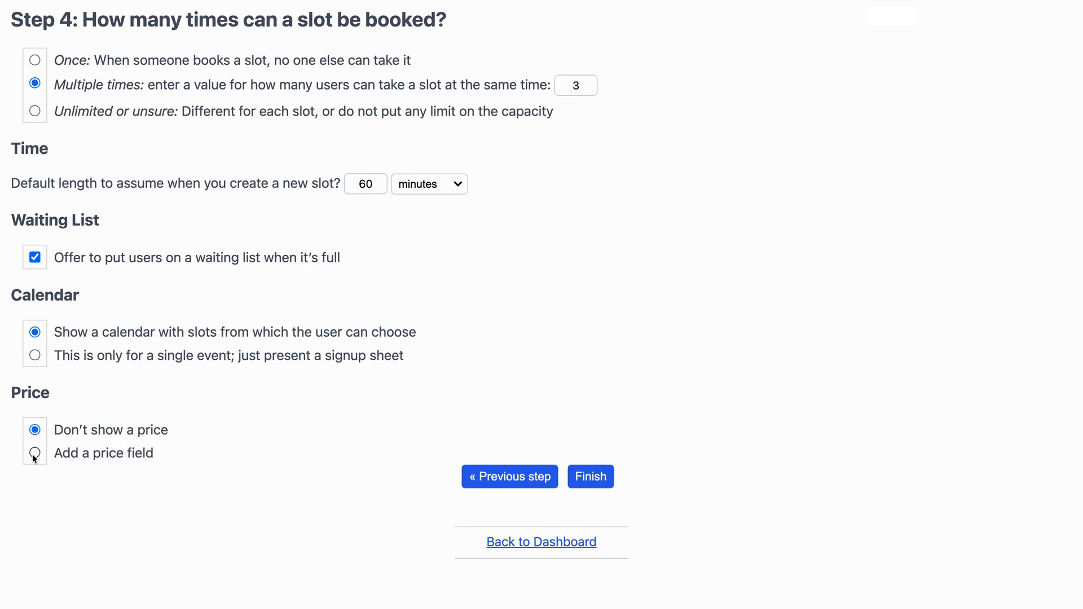
{"action": "left_click", "coordinate": [596, 484]}
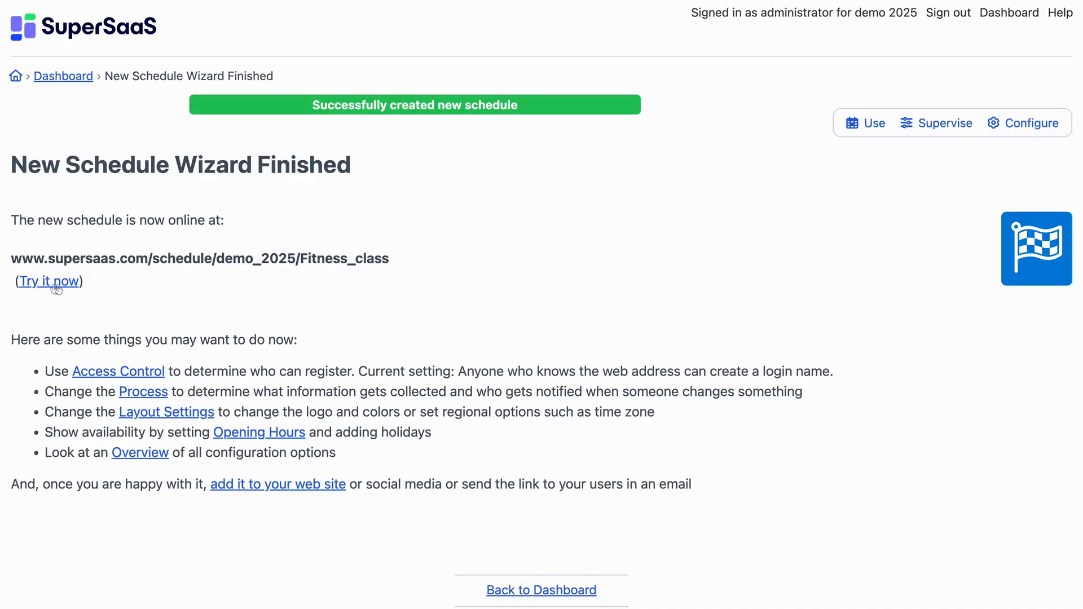
Open the new schedule and start a Wednesday 9:00am slot named Pilates Beginner.
{"action": "left_click", "coordinate": [35, 282]}
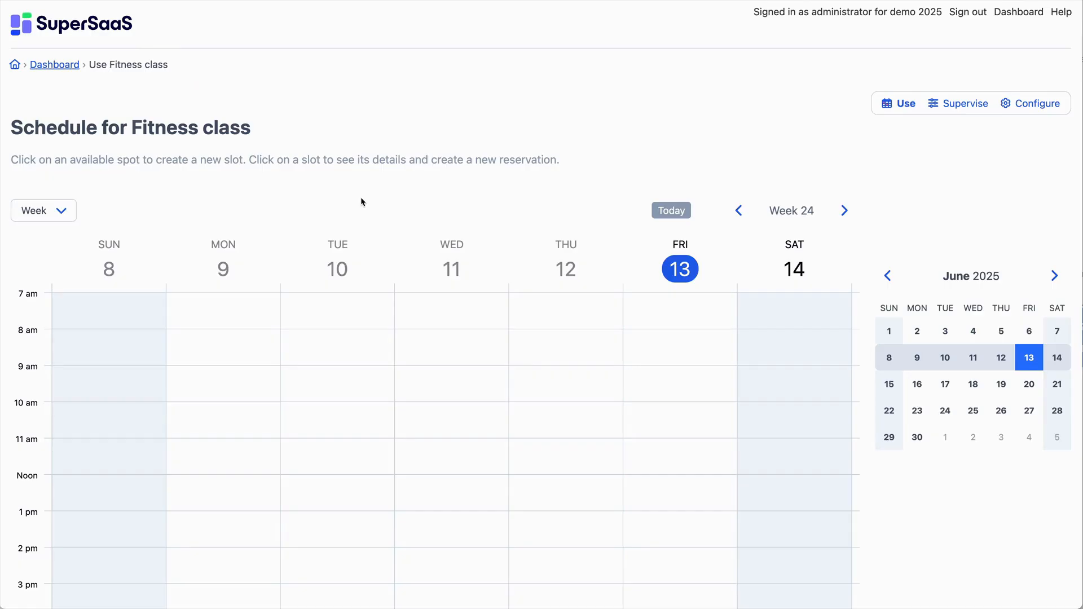
{"action": "left_click", "coordinate": [434, 369]}
{"action": "left_click_drag", "start_coordinate": [489, 339], "coordinate": [379, 115]}
{"action": "left_click", "coordinate": [384, 170]}
{"action": "type", "text": "Pilat"}
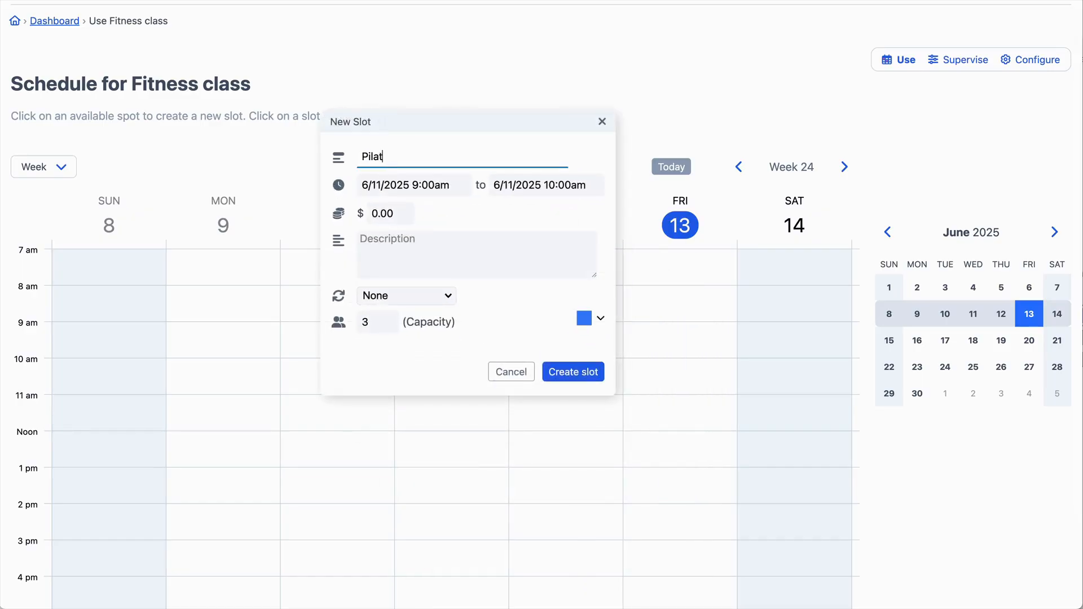
{"action": "type", "text": "es Beginner"}
Set the slot's price to 20 and its description to Anyone can join.
{"action": "key", "text": "Tab"}
{"action": "key", "text": "Tab"}
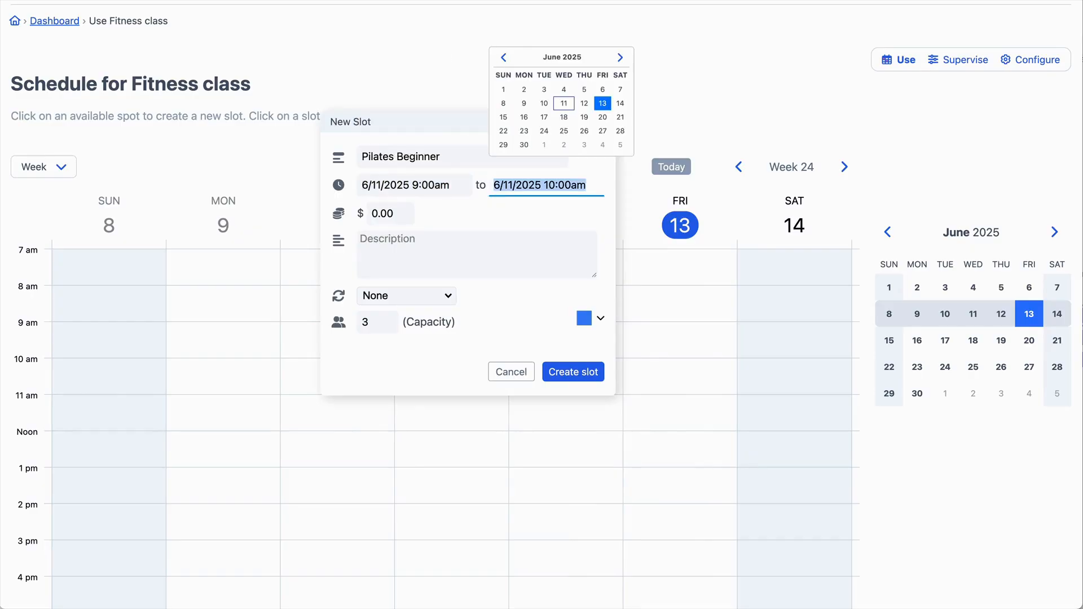
{"action": "key", "text": "Tab"}
{"action": "type", "text": "20"}
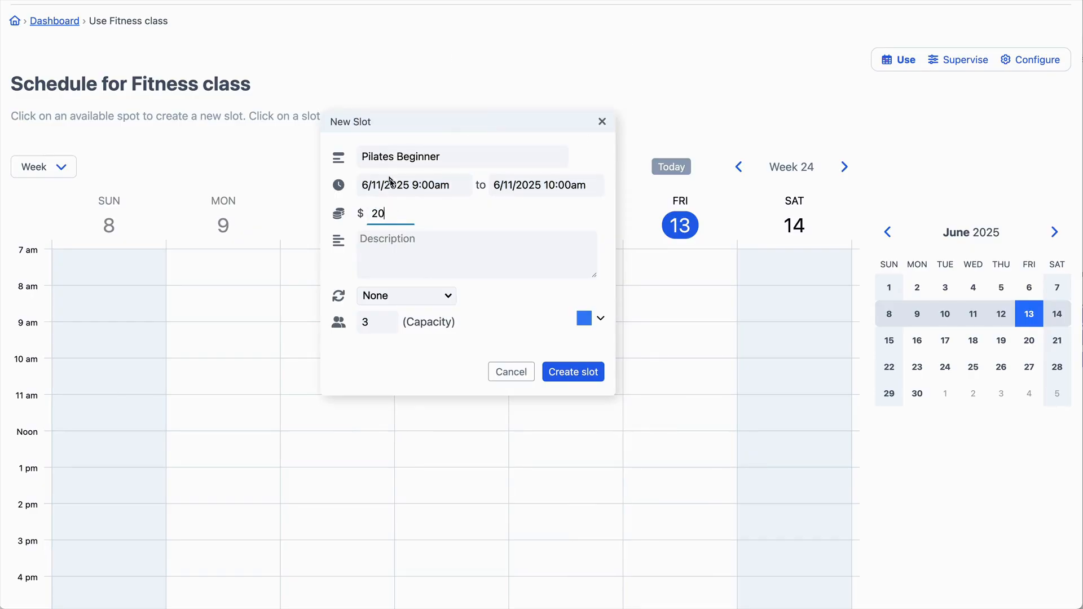
{"action": "key", "text": "Tab"}
{"action": "type", "text": "Anyone "}
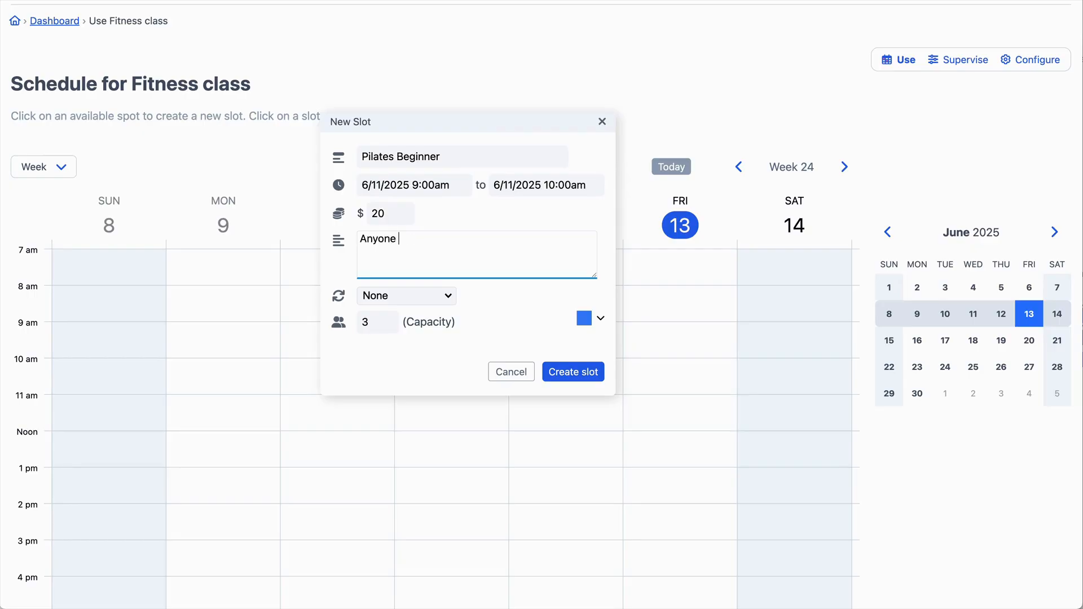
{"action": "type", "text": "can join"}
Make the slot repeat daily until 6/27/2025, color it green, and create it.
{"action": "left_click", "coordinate": [376, 292]}
{"action": "left_click", "coordinate": [377, 311]}
{"action": "left_click", "coordinate": [516, 303]}
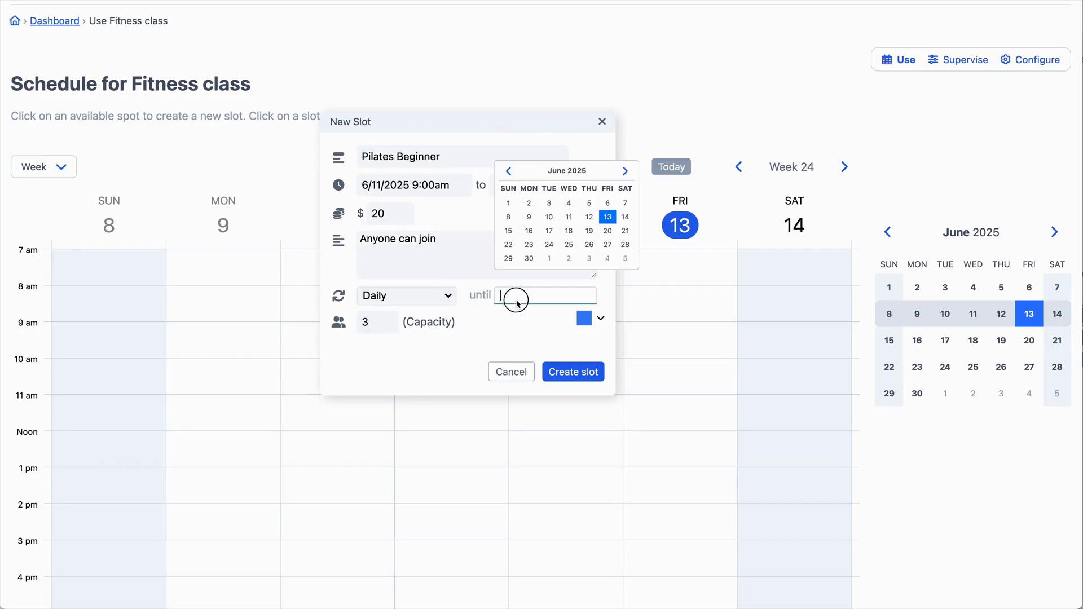
{"action": "left_click", "coordinate": [610, 247]}
{"action": "left_click", "coordinate": [379, 330]}
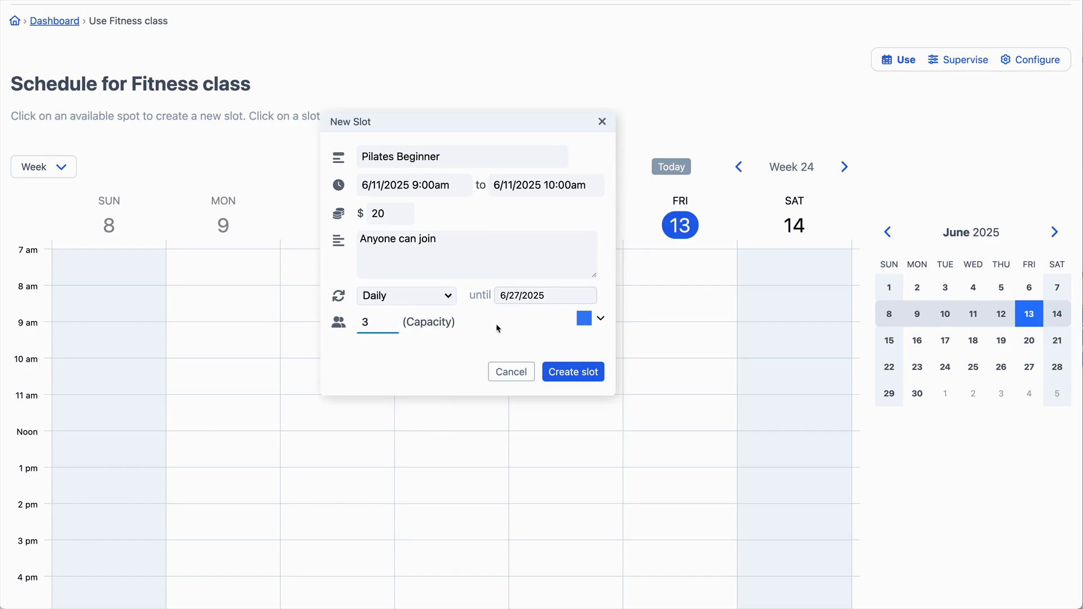
{"action": "left_click", "coordinate": [584, 325]}
{"action": "left_click", "coordinate": [560, 339]}
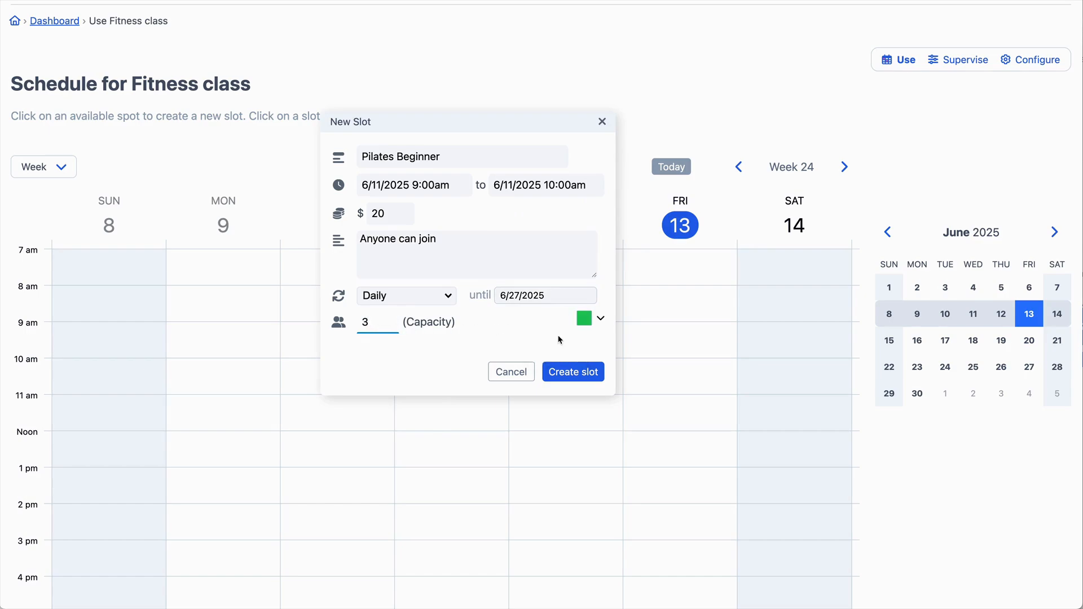
{"action": "left_click", "coordinate": [562, 371]}
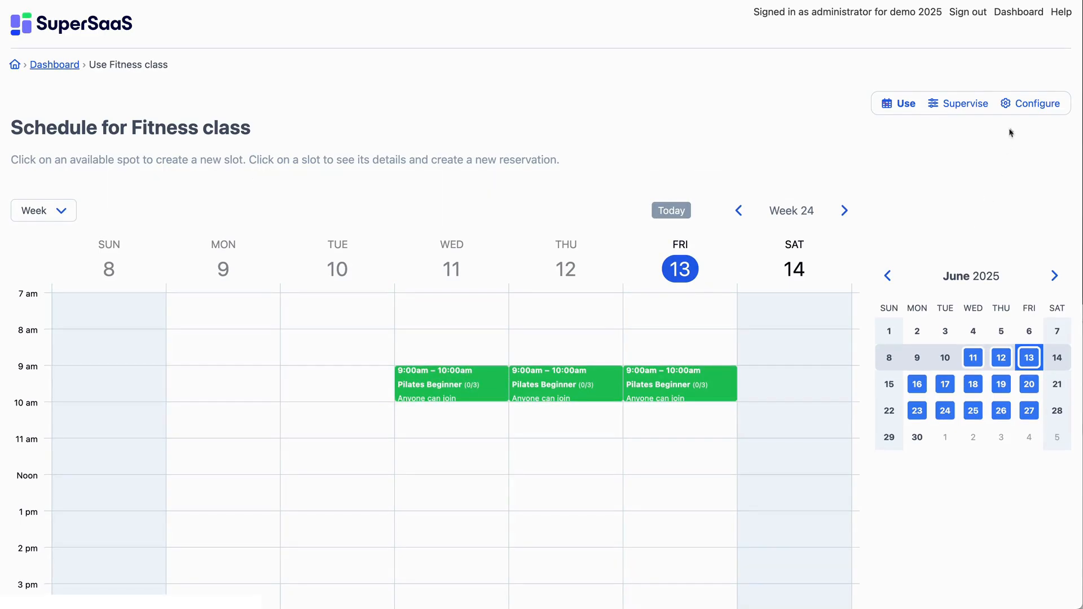
In the schedule's resource configuration, set the spot term to class and the user term to booking, then save.
{"action": "left_click", "coordinate": [1037, 106]}
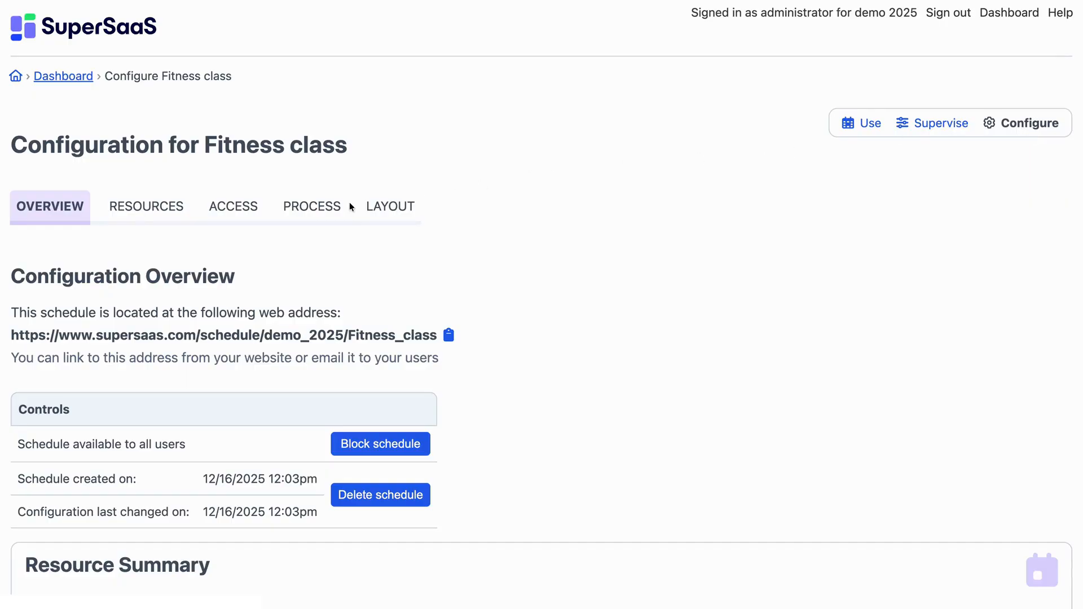
{"action": "left_click", "coordinate": [148, 215]}
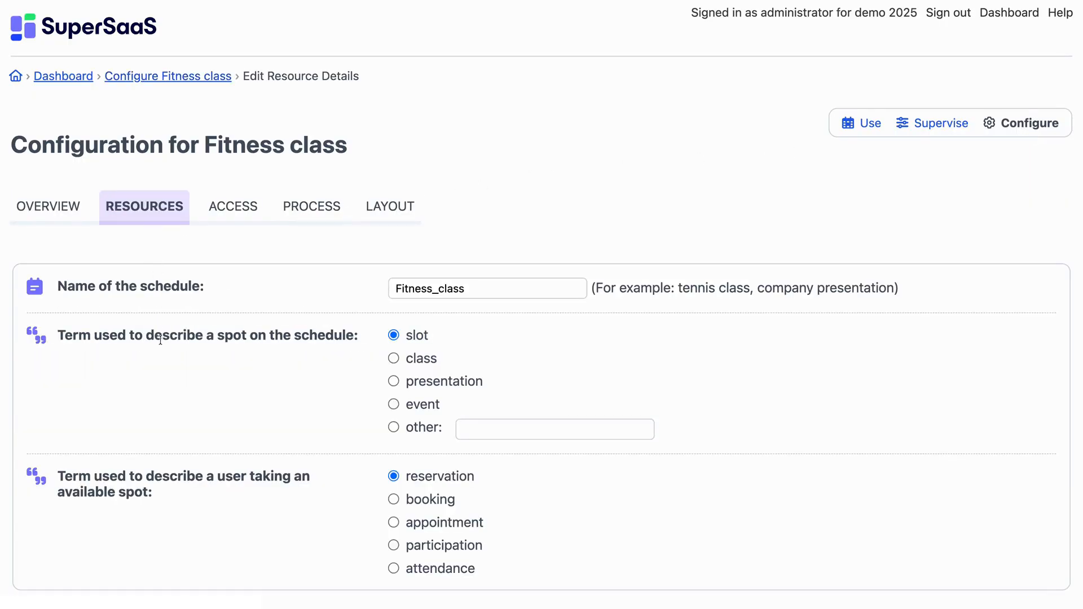
{"action": "scroll", "coordinate": [160, 339], "scroll_direction": "down", "scroll_amount": 3}
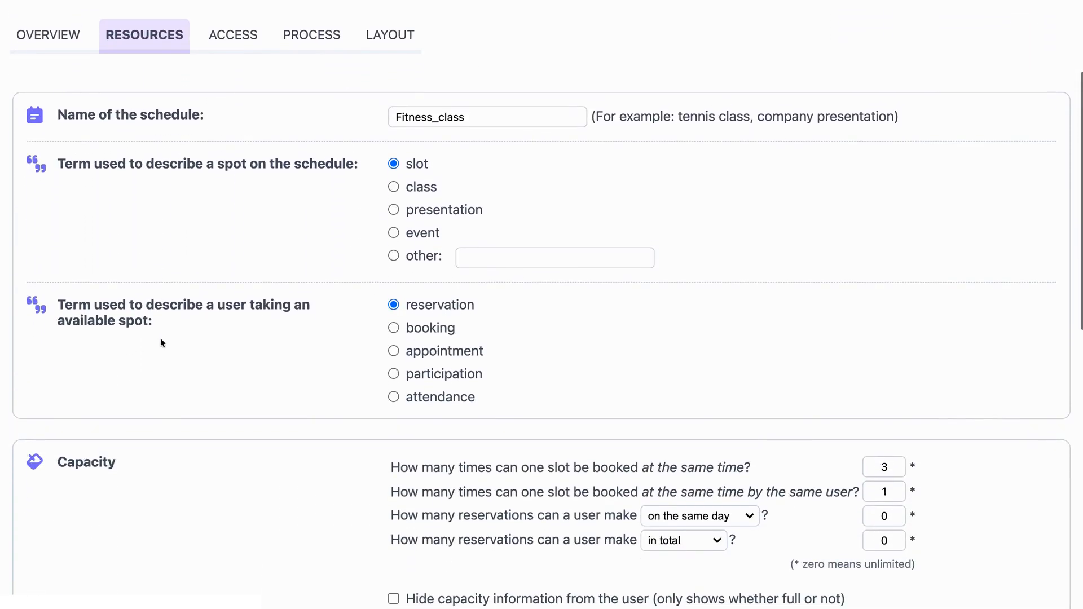
{"action": "left_click", "coordinate": [394, 187]}
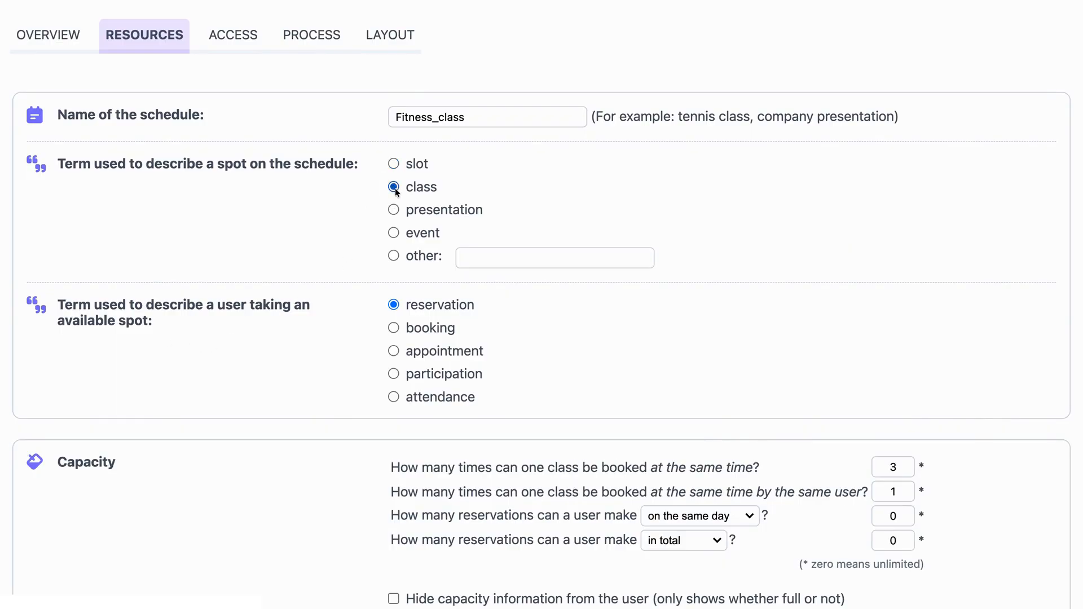
{"action": "left_click", "coordinate": [393, 329]}
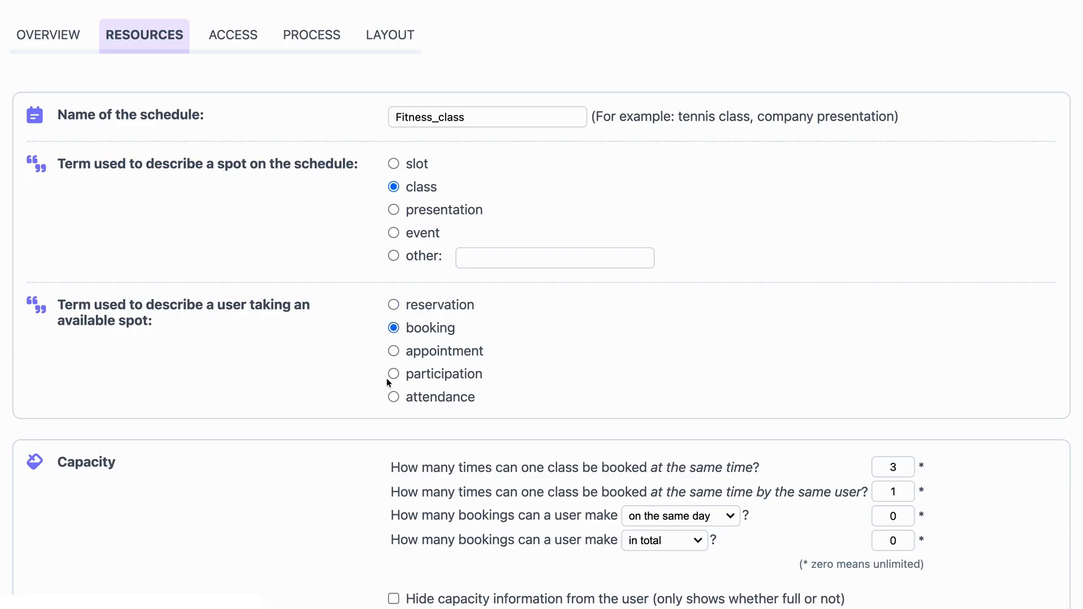
{"action": "scroll", "coordinate": [387, 381], "scroll_direction": "down", "scroll_amount": 4}
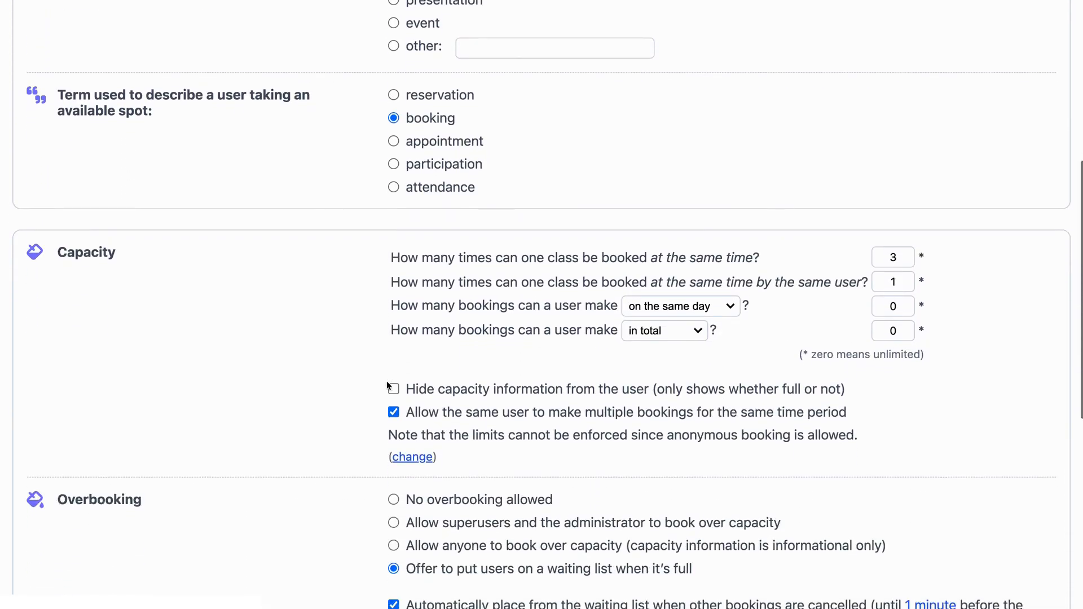
{"action": "scroll", "coordinate": [387, 380], "scroll_direction": "down", "scroll_amount": 4}
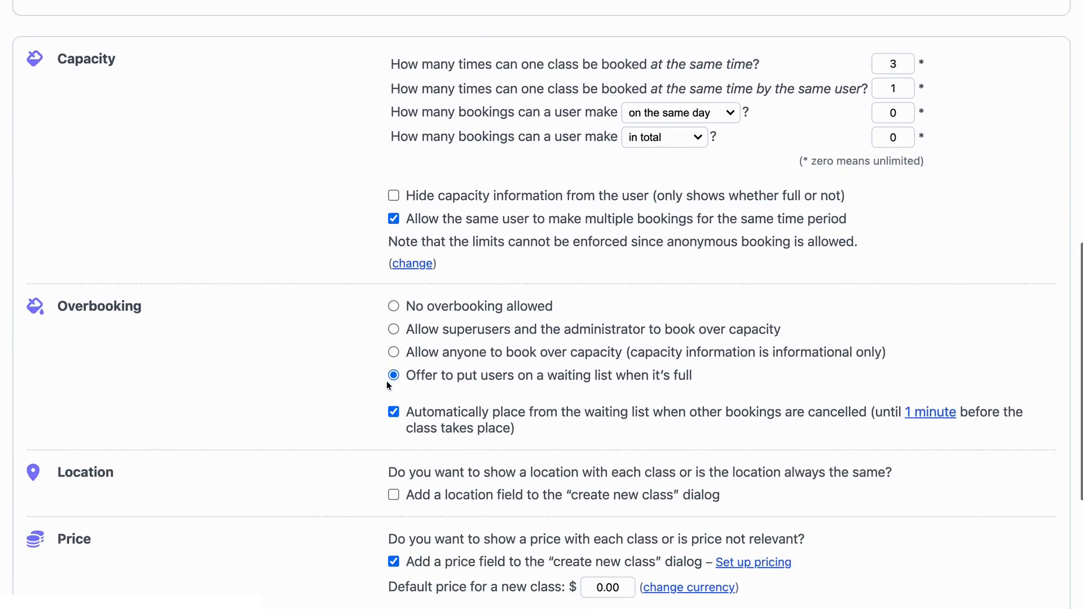
{"action": "scroll", "coordinate": [387, 381], "scroll_direction": "down", "scroll_amount": 5}
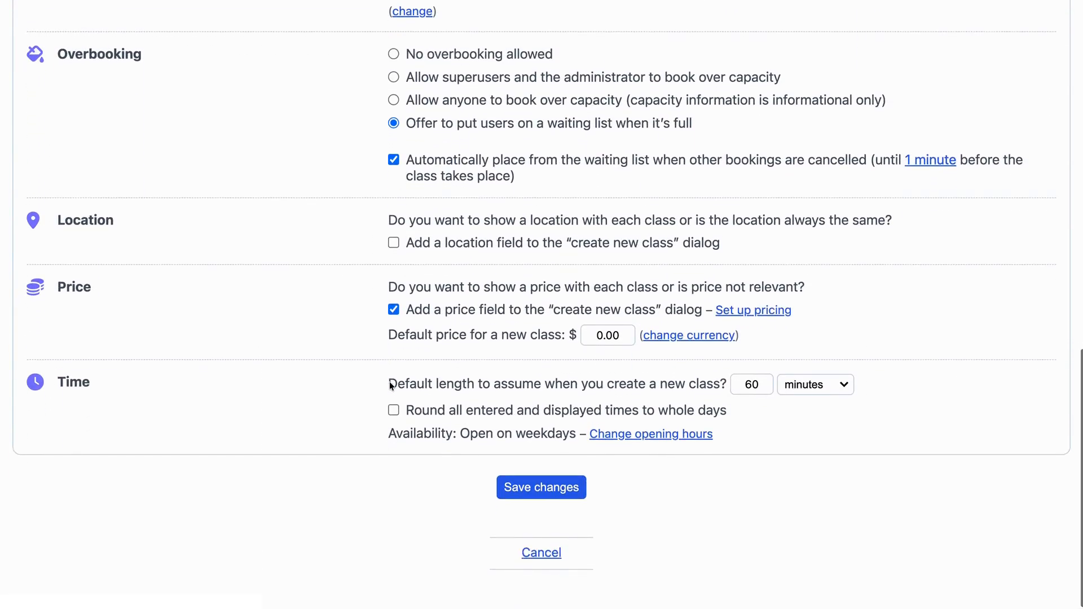
{"action": "left_click", "coordinate": [574, 489]}
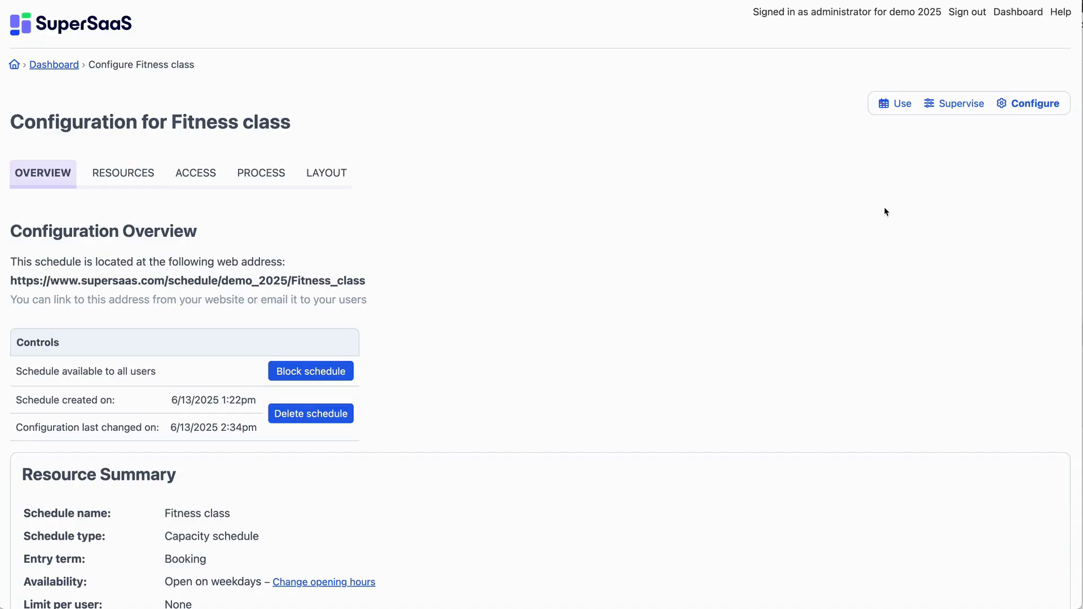
Return to the schedule and open Friday's Pilates Beginner class details.
{"action": "left_click", "coordinate": [891, 104]}
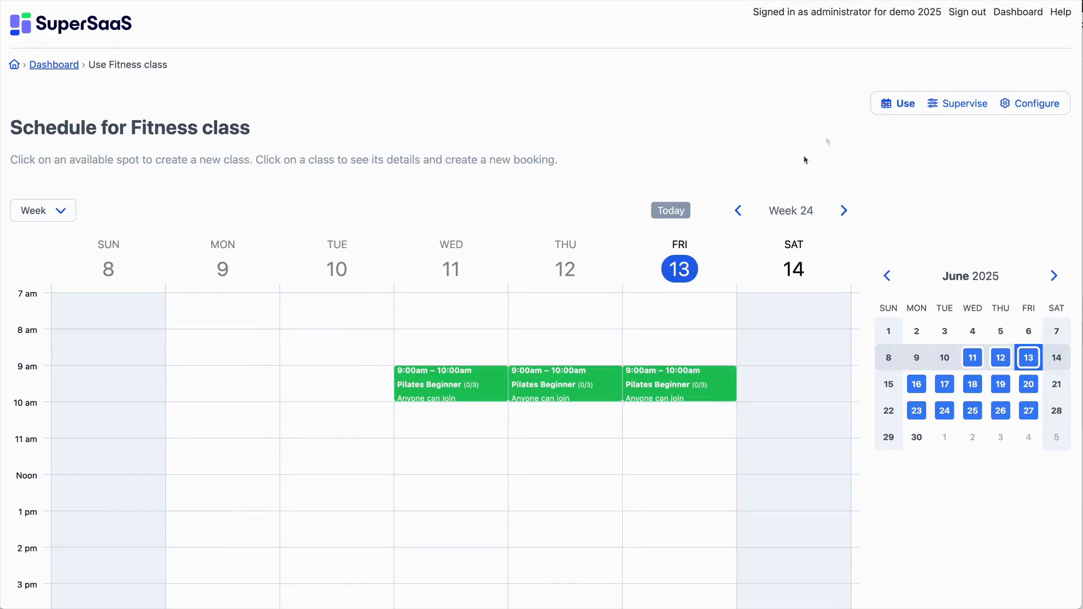
{"action": "left_click", "coordinate": [679, 371]}
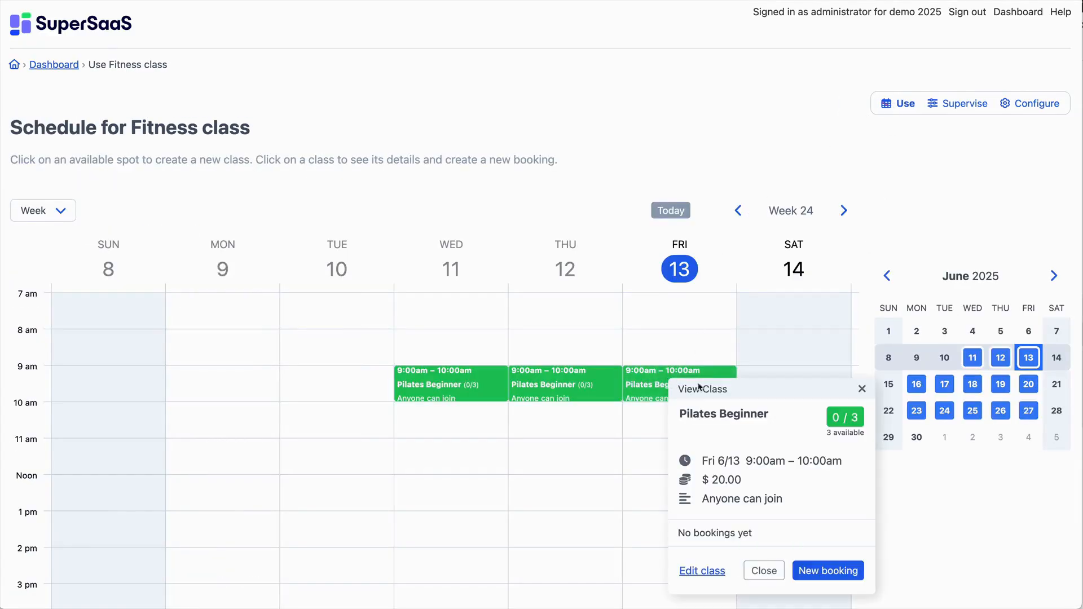
Open the schedule's public web address from the configuration overview.
{"action": "left_click_drag", "start_coordinate": [700, 387], "coordinate": [423, 153]}
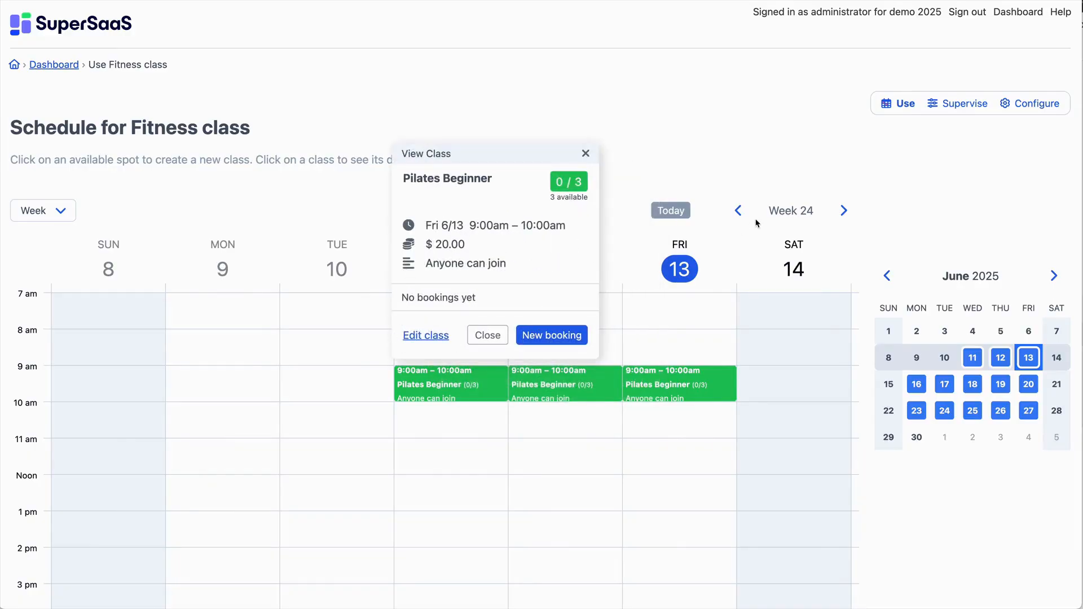
{"action": "left_click", "coordinate": [1027, 109]}
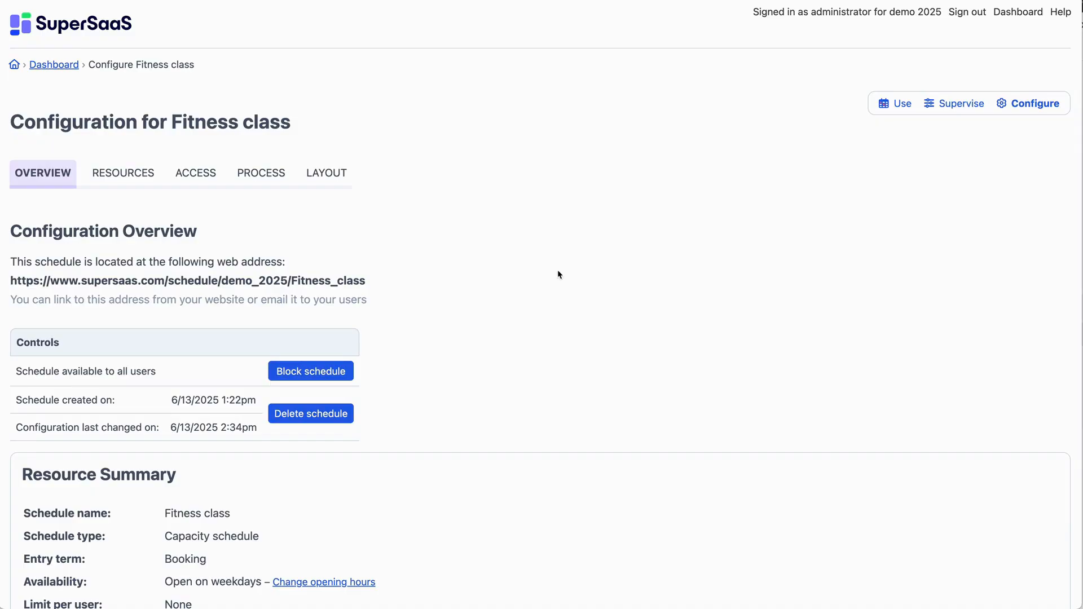
{"action": "triple_click", "coordinate": [148, 282]}
{"action": "right_click", "coordinate": [148, 281]}
{"action": "left_click", "coordinate": [163, 305]}
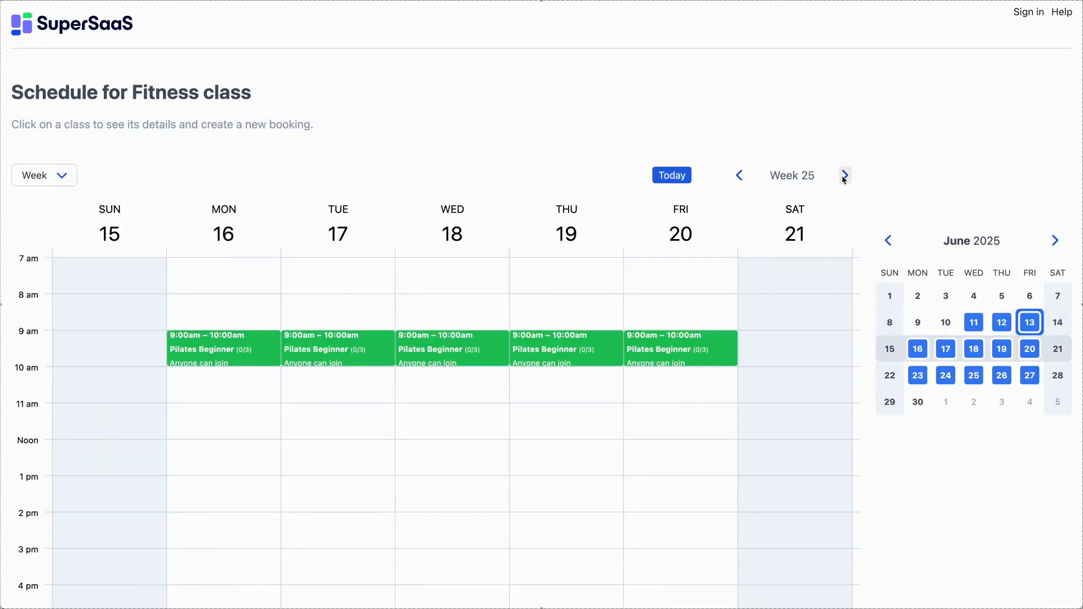
Book Monday 6/16's Pilates Beginner class as a visitor under the full name Person 1.
{"action": "left_click", "coordinate": [265, 347]}
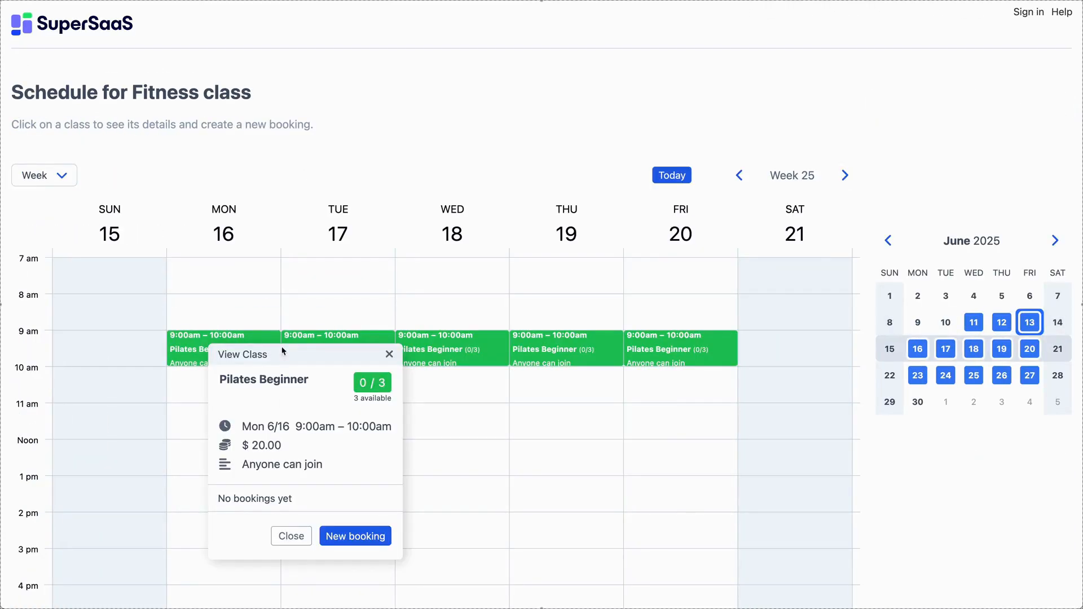
{"action": "left_click_drag", "start_coordinate": [284, 353], "coordinate": [420, 106]}
{"action": "left_click", "coordinate": [479, 291]}
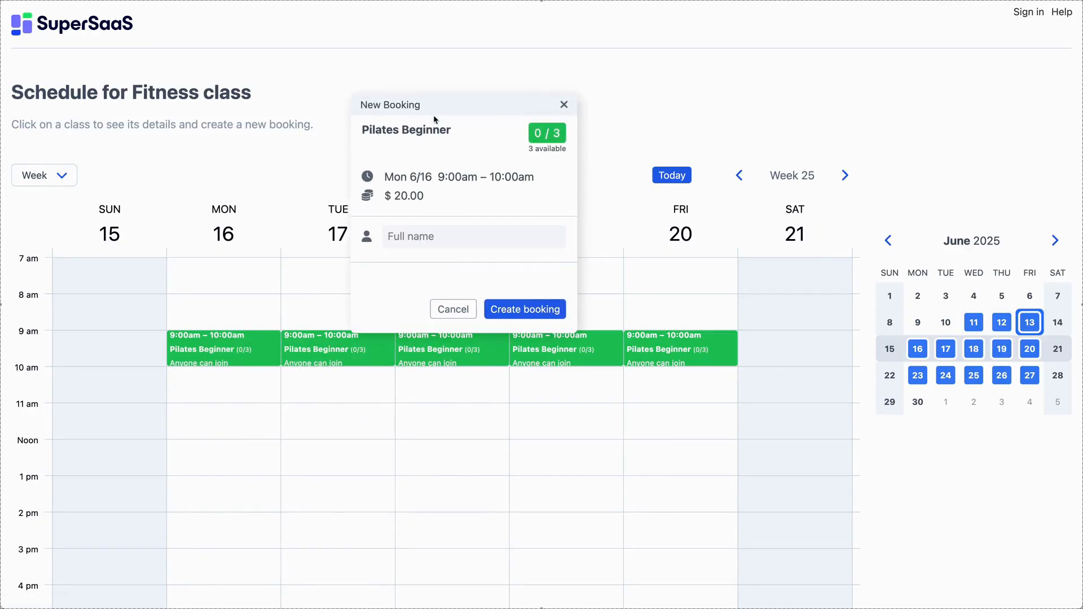
{"action": "left_click", "coordinate": [397, 237]}
{"action": "type", "text": "Person 1"}
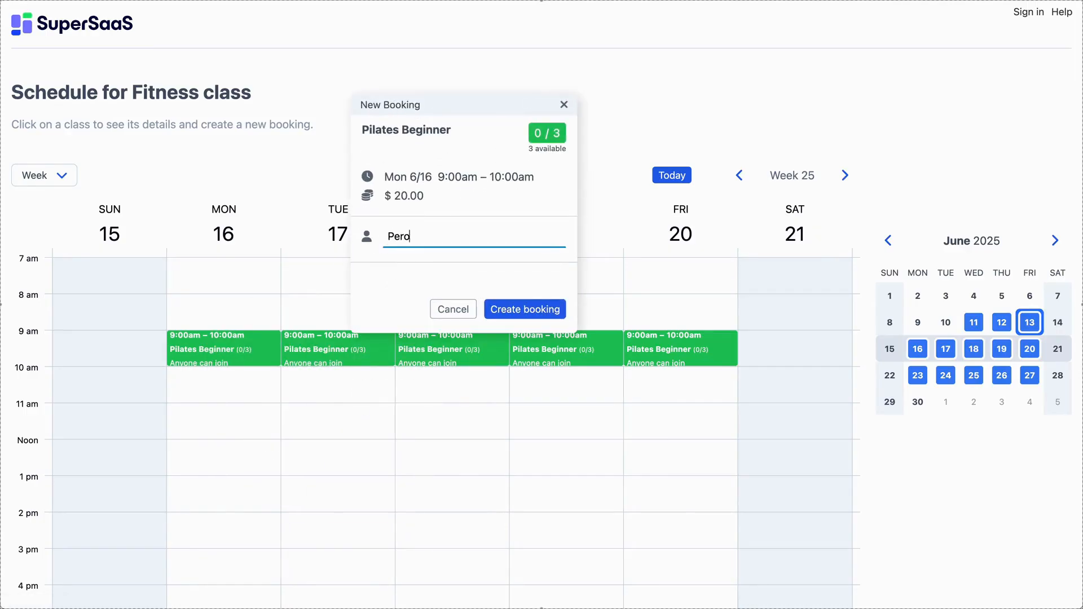
{"action": "left_click", "coordinate": [507, 308]}
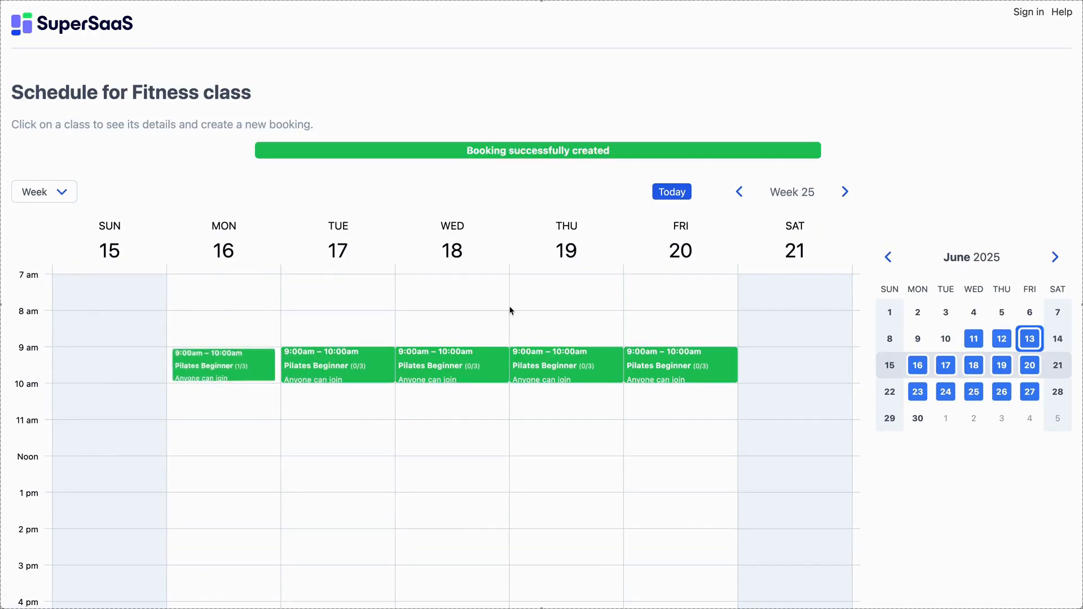
Reopen Monday's Pilates Beginner class details.
{"action": "left_click", "coordinate": [262, 371]}
{"action": "left_click_drag", "start_coordinate": [315, 381], "coordinate": [414, 181]}
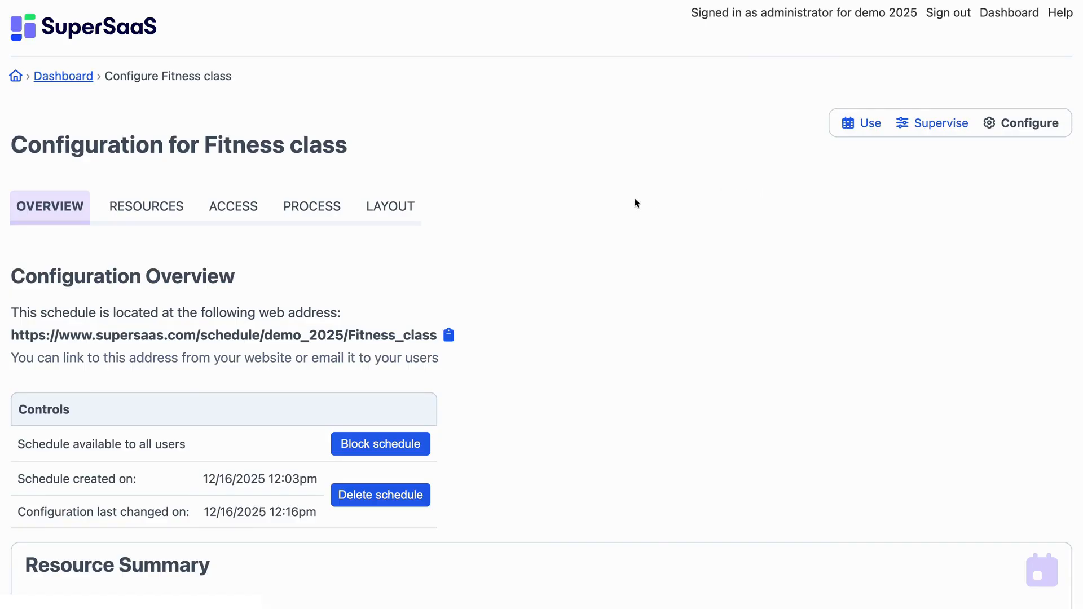
In the schedule's process settings, make the email address a required booking field.
{"action": "left_click", "coordinate": [304, 227]}
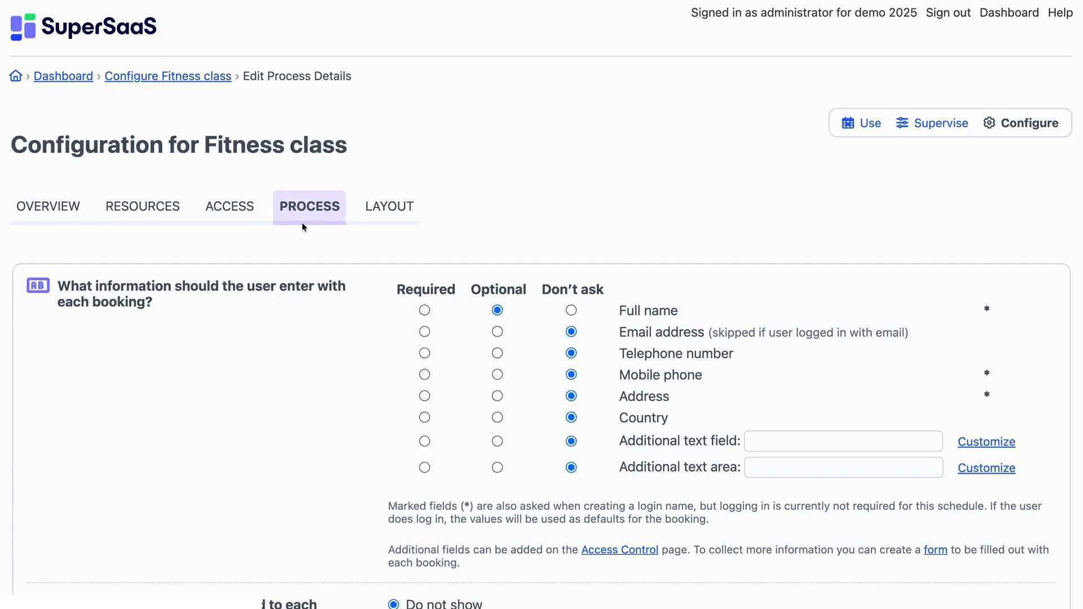
{"action": "scroll", "coordinate": [314, 420], "scroll_direction": "down", "scroll_amount": 3}
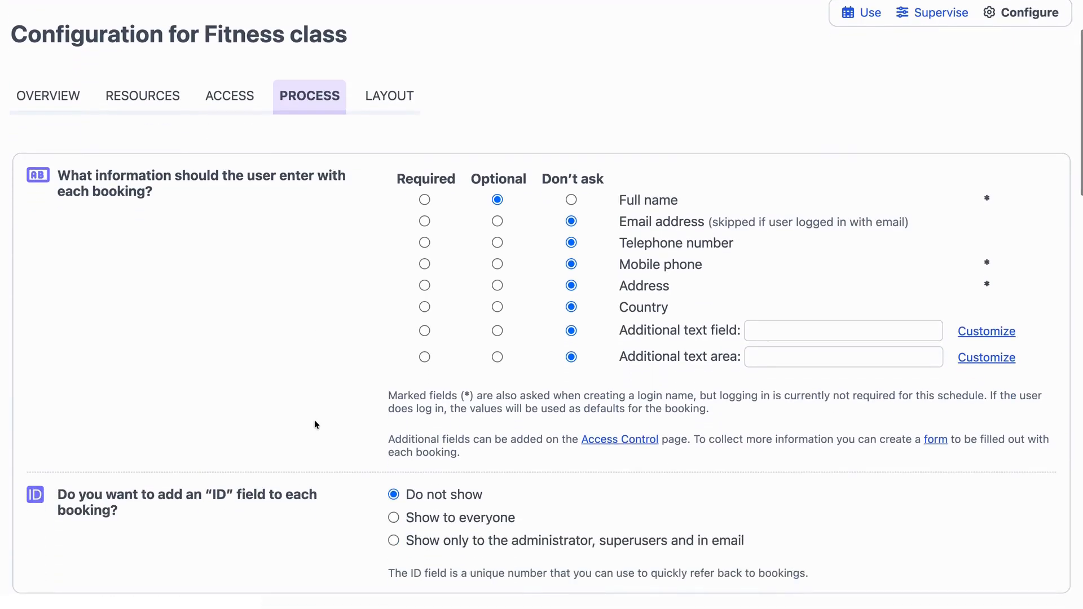
{"action": "left_click", "coordinate": [425, 221]}
Set booking confirmations to always be sent by email.
{"action": "scroll", "coordinate": [364, 386], "scroll_direction": "down", "scroll_amount": 8}
{"action": "scroll", "coordinate": [364, 386], "scroll_direction": "down", "scroll_amount": 7}
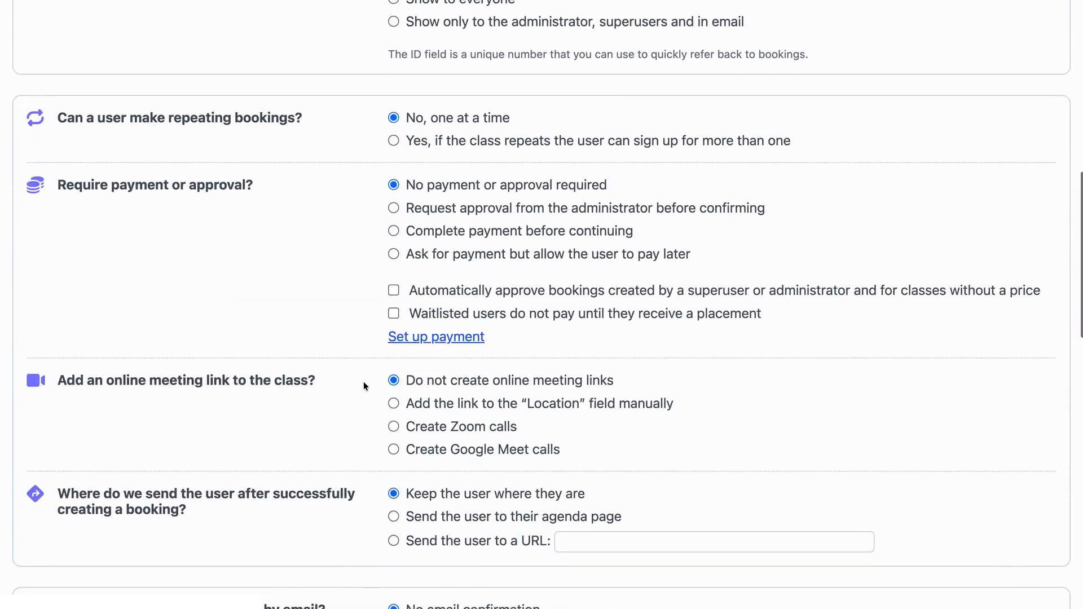
{"action": "scroll", "coordinate": [364, 386], "scroll_direction": "down", "scroll_amount": 1}
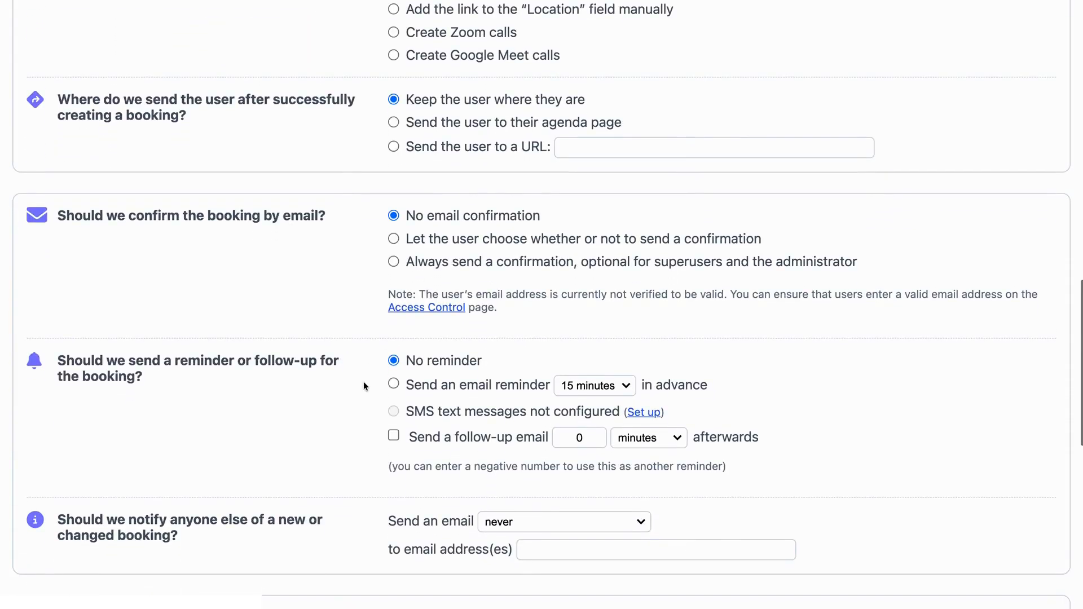
{"action": "left_click", "coordinate": [394, 262]}
Send an email reminder a day in advance, and save the process settings.
{"action": "scroll", "coordinate": [370, 337], "scroll_direction": "down", "scroll_amount": 3}
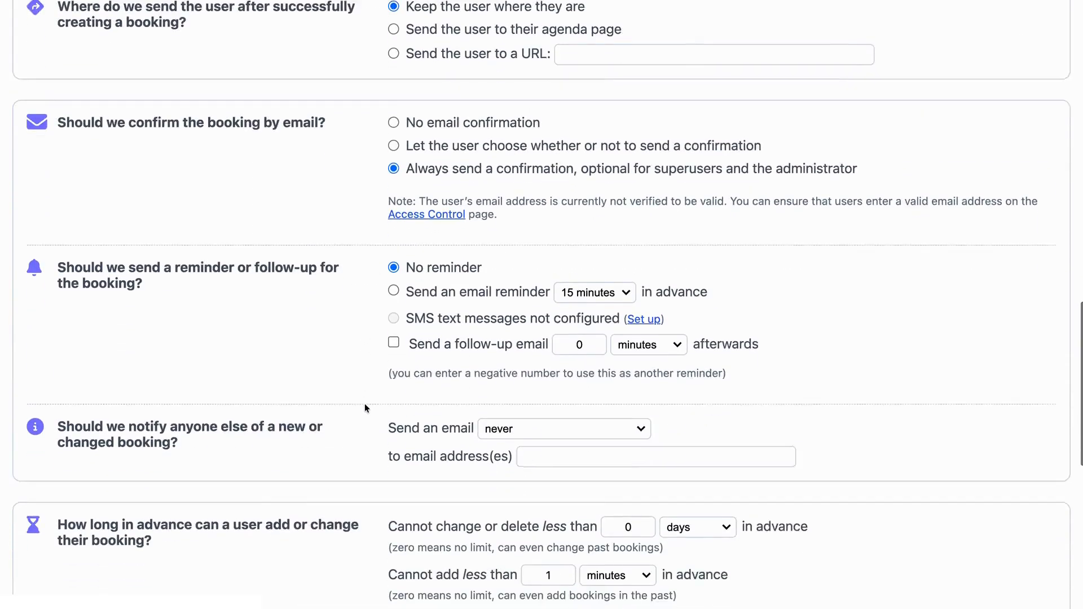
{"action": "left_click", "coordinate": [393, 220]}
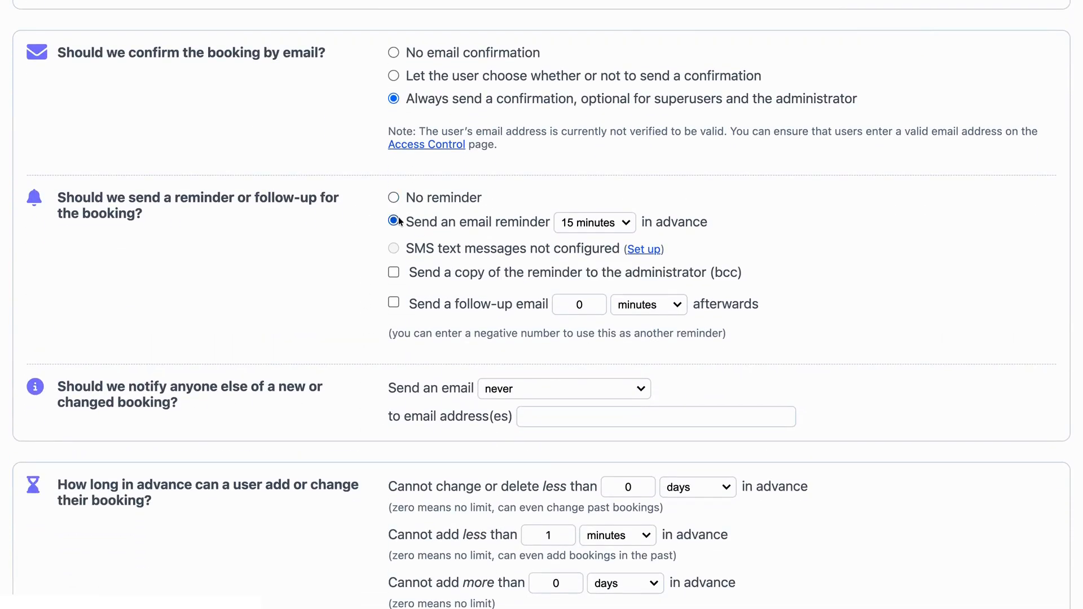
{"action": "left_click", "coordinate": [595, 222]}
{"action": "left_click", "coordinate": [593, 270]}
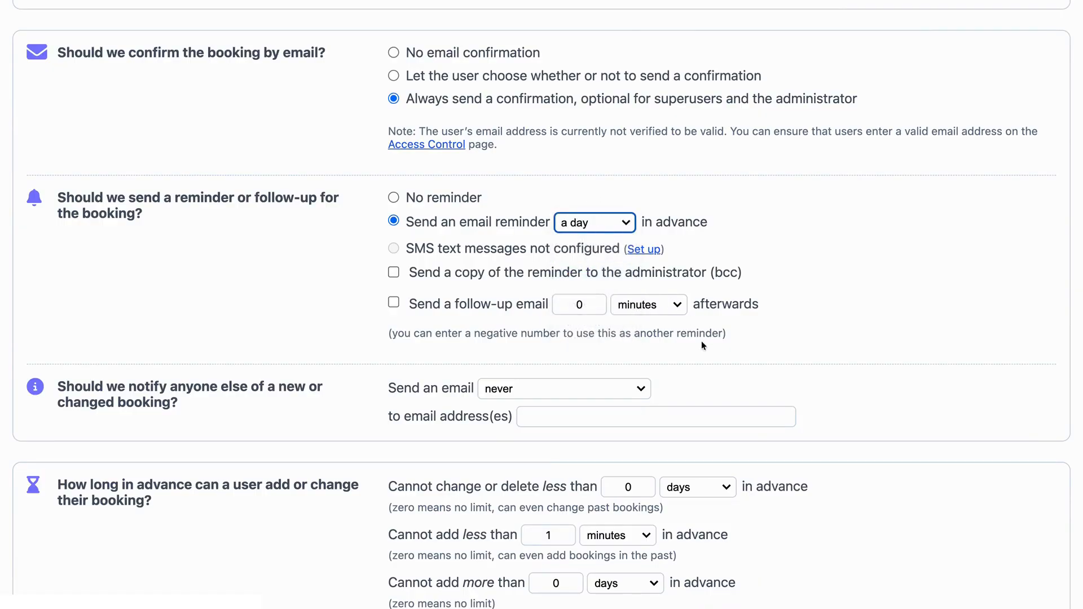
{"action": "scroll", "coordinate": [709, 344], "scroll_direction": "down", "scroll_amount": 8}
{"action": "left_click", "coordinate": [579, 519]}
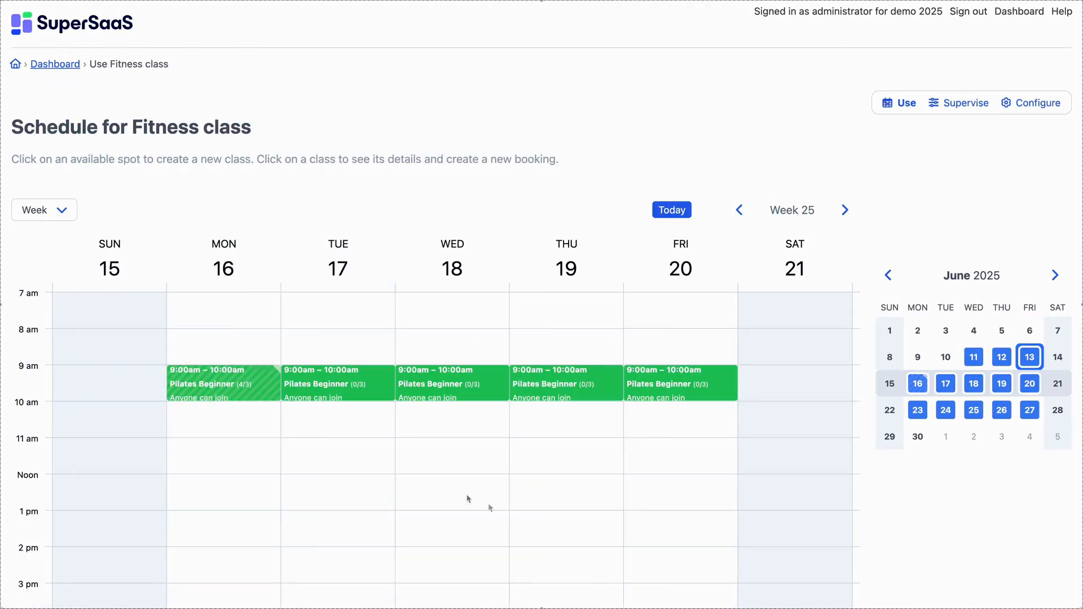
Open Monday's class and place the waitlisted booking into the class.
{"action": "left_click", "coordinate": [269, 385]}
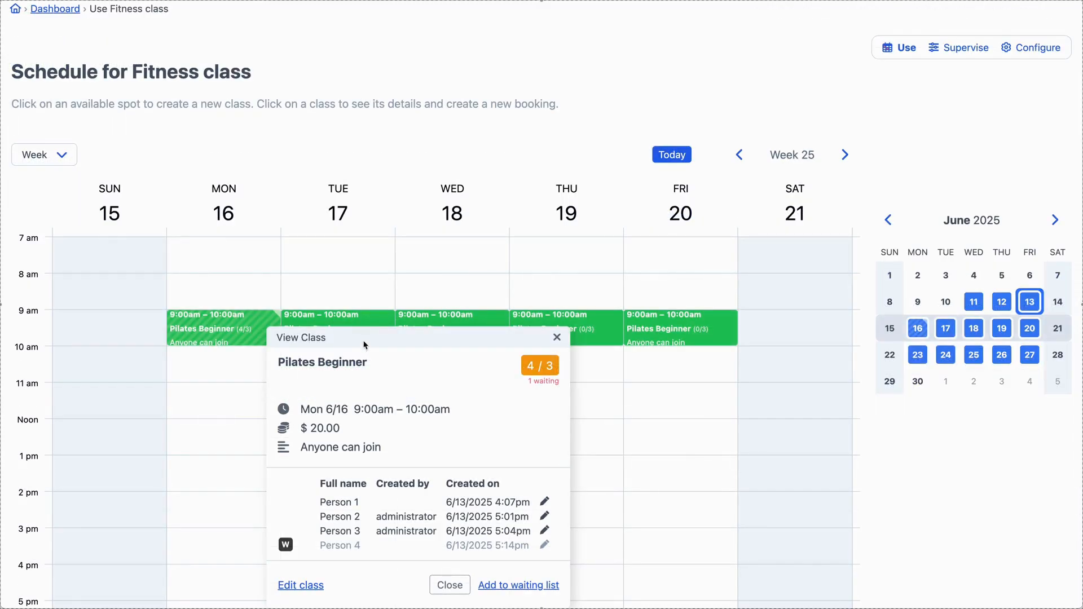
{"action": "left_click_drag", "start_coordinate": [364, 344], "coordinate": [377, 144]}
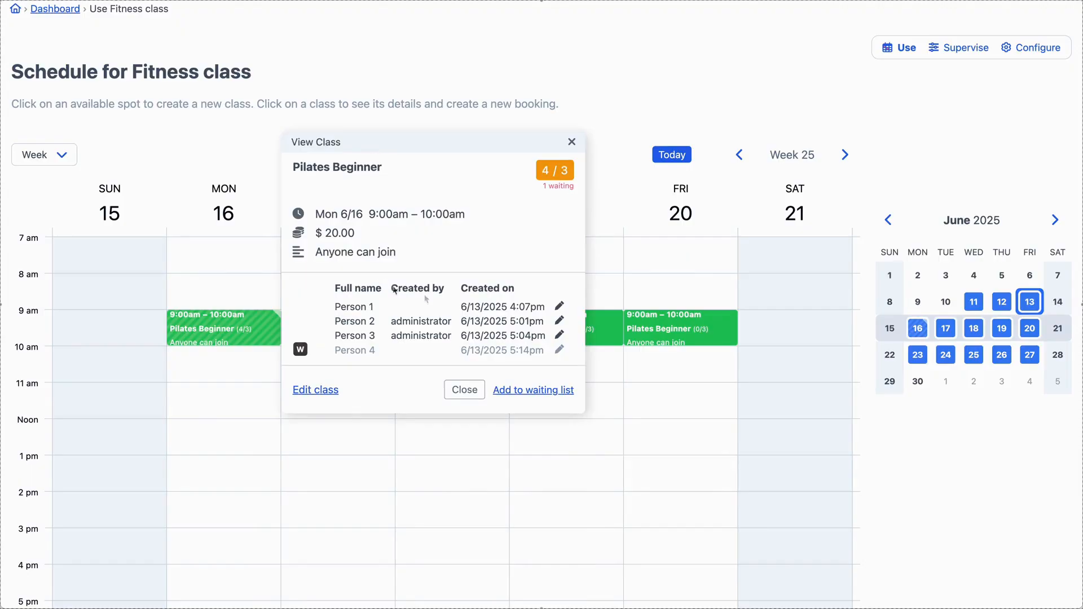
{"action": "left_click", "coordinate": [560, 351]}
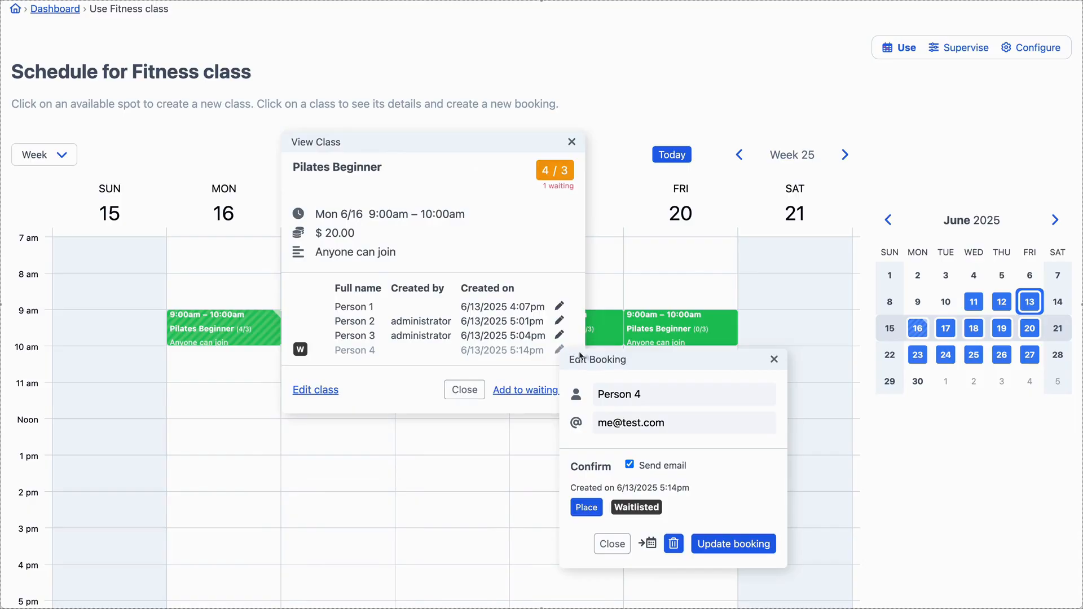
{"action": "left_click_drag", "start_coordinate": [598, 359], "coordinate": [629, 134]}
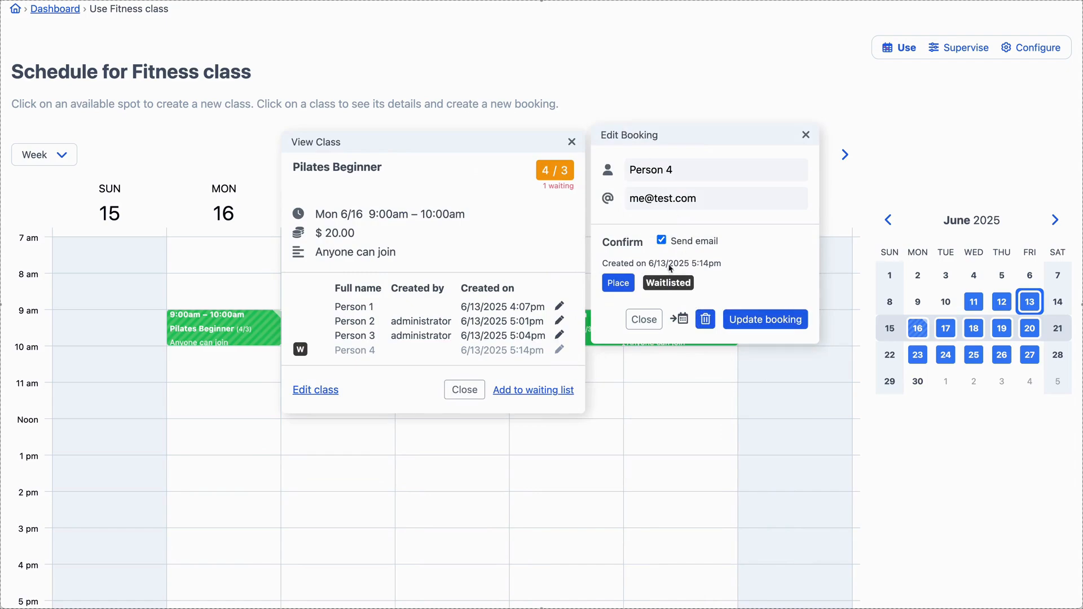
{"action": "left_click", "coordinate": [619, 284]}
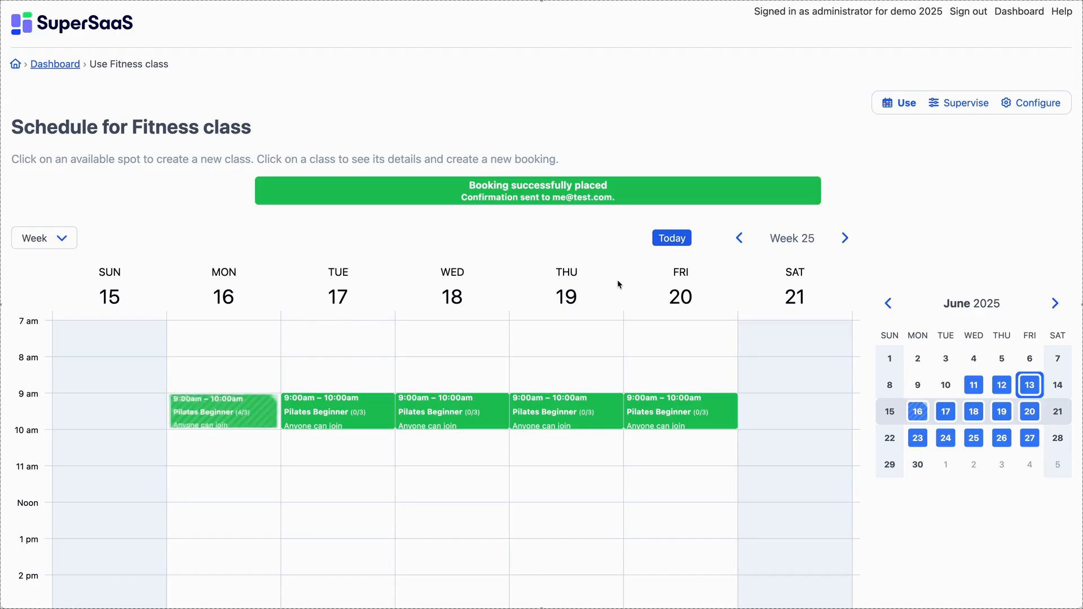